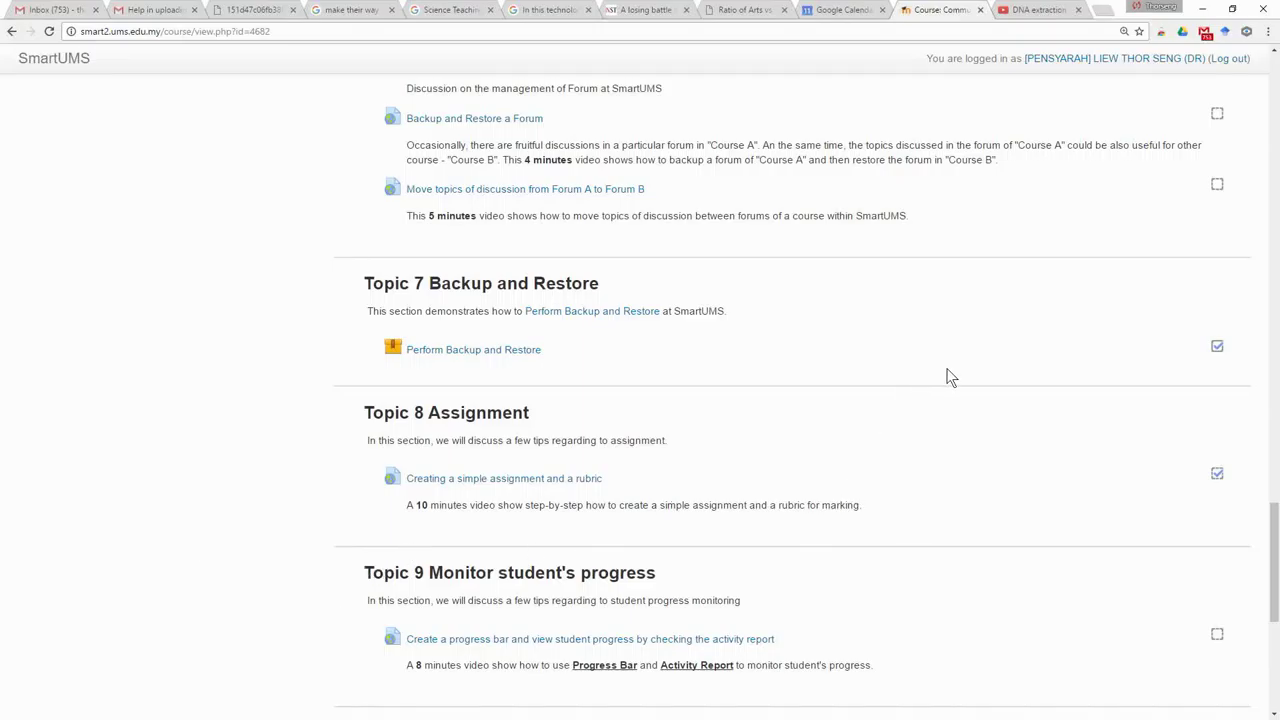
# - Bring up the QIAGEN DNA extraction playlist in the YouTube tab
pyautogui.scroll(5, 950, 377)
pyautogui.scroll(5, 950, 377)
pyautogui.scroll(5, 950, 377)
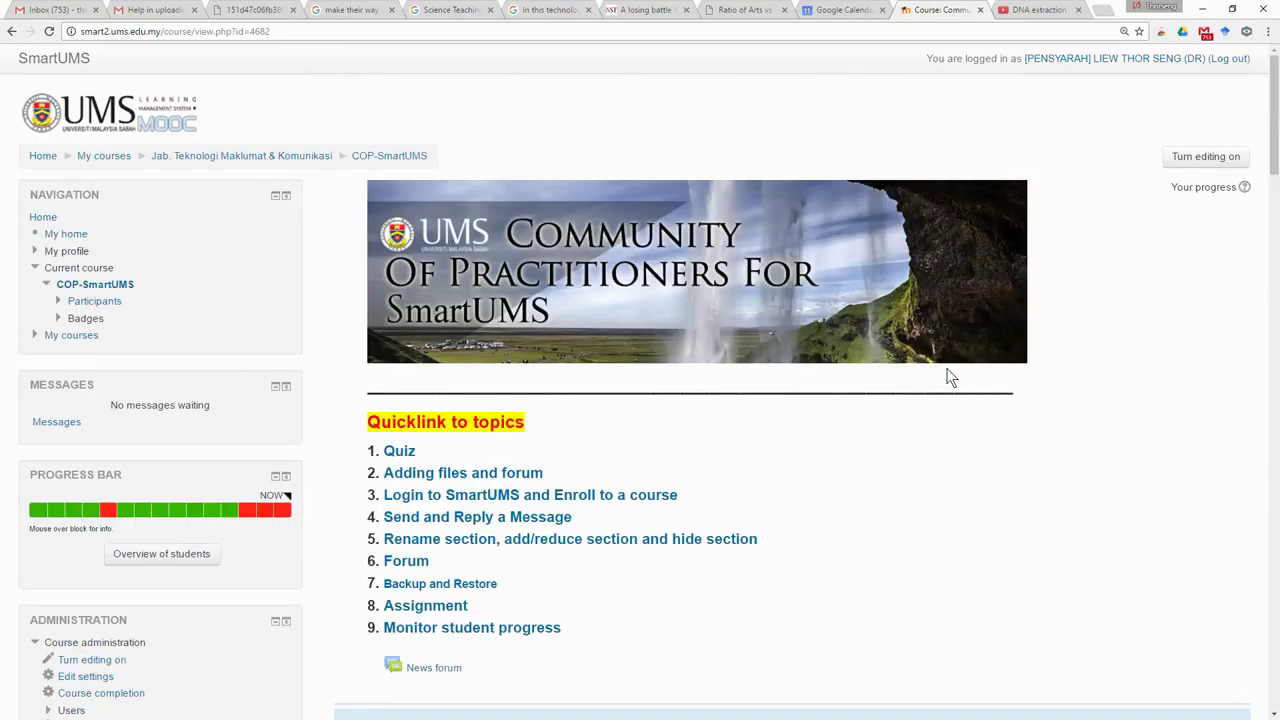
pyautogui.scroll(-2, 950, 377)
pyautogui.scroll(-3, 950, 377)
pyautogui.scroll(7, 950, 377)
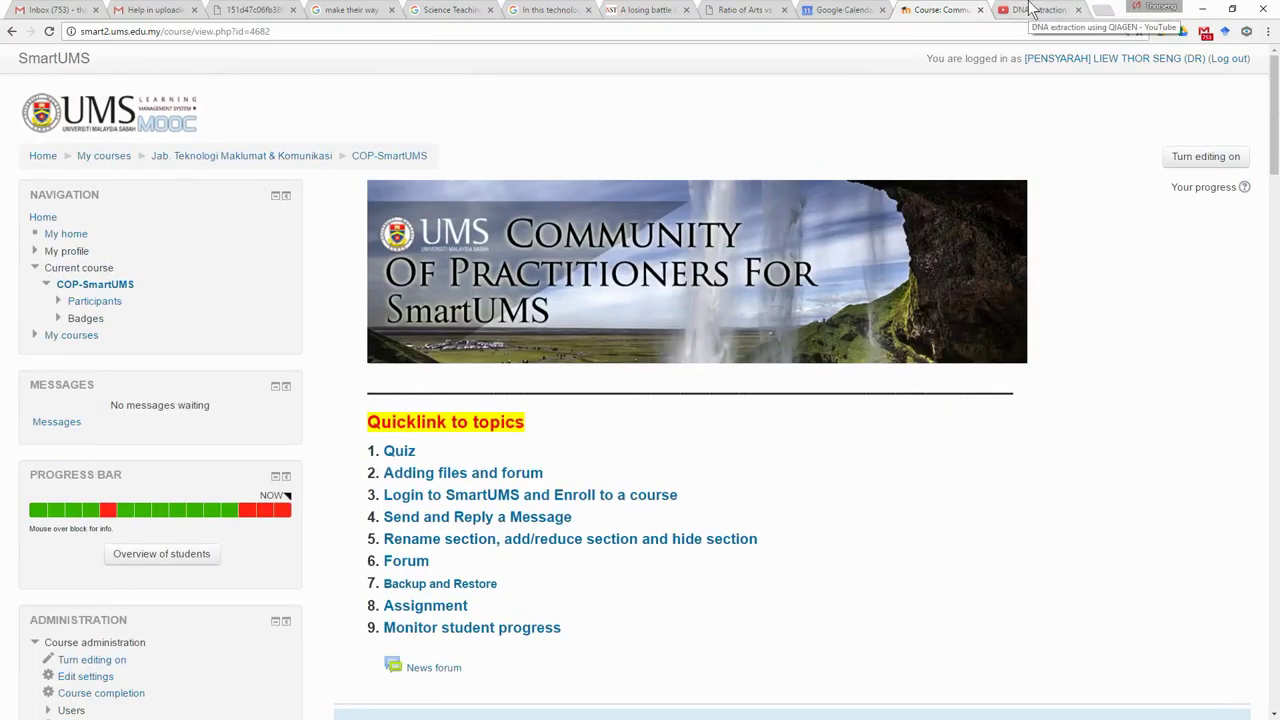
pyautogui.click(1033, 10)
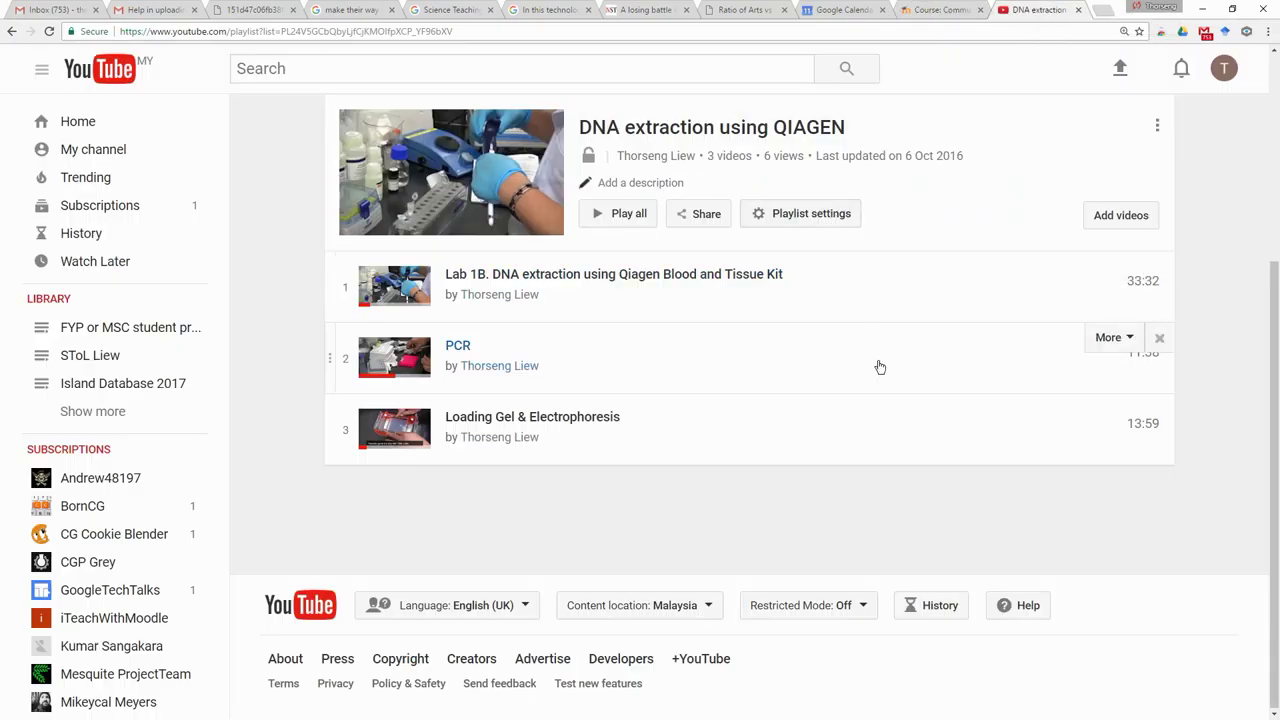
pyautogui.scroll(3, 860, 361)
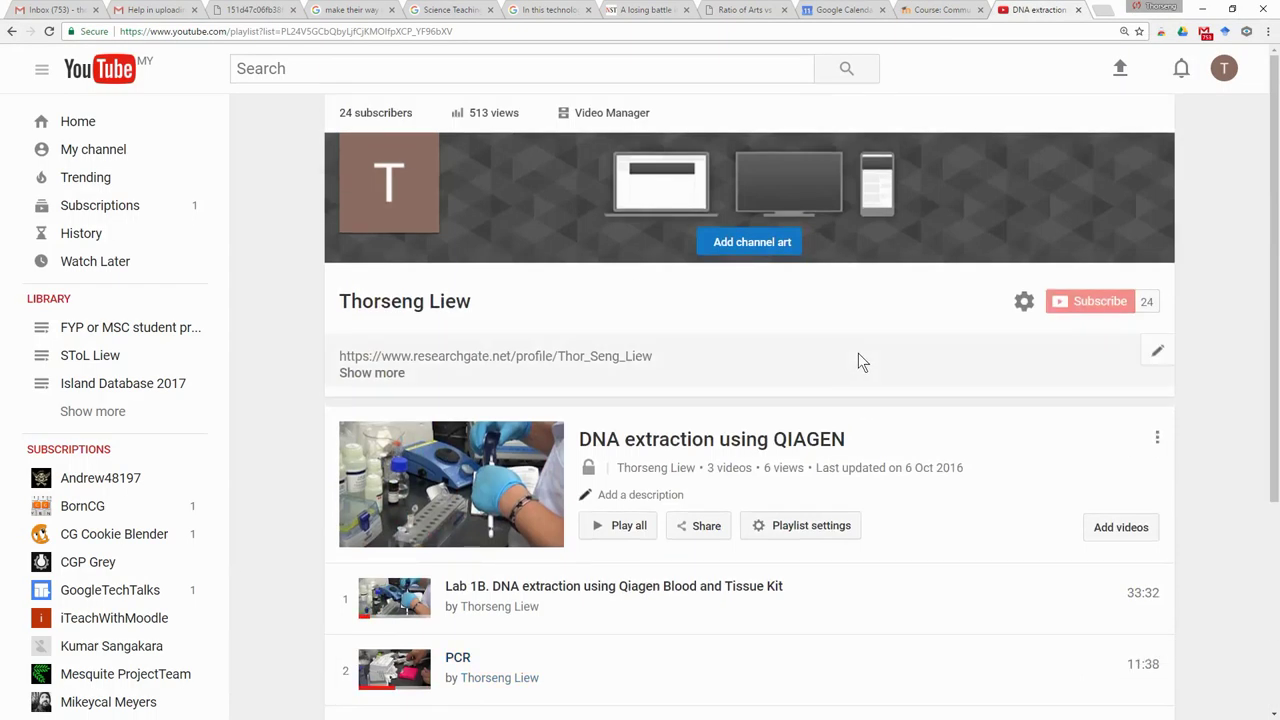
pyautogui.scroll(-3, 858, 354)
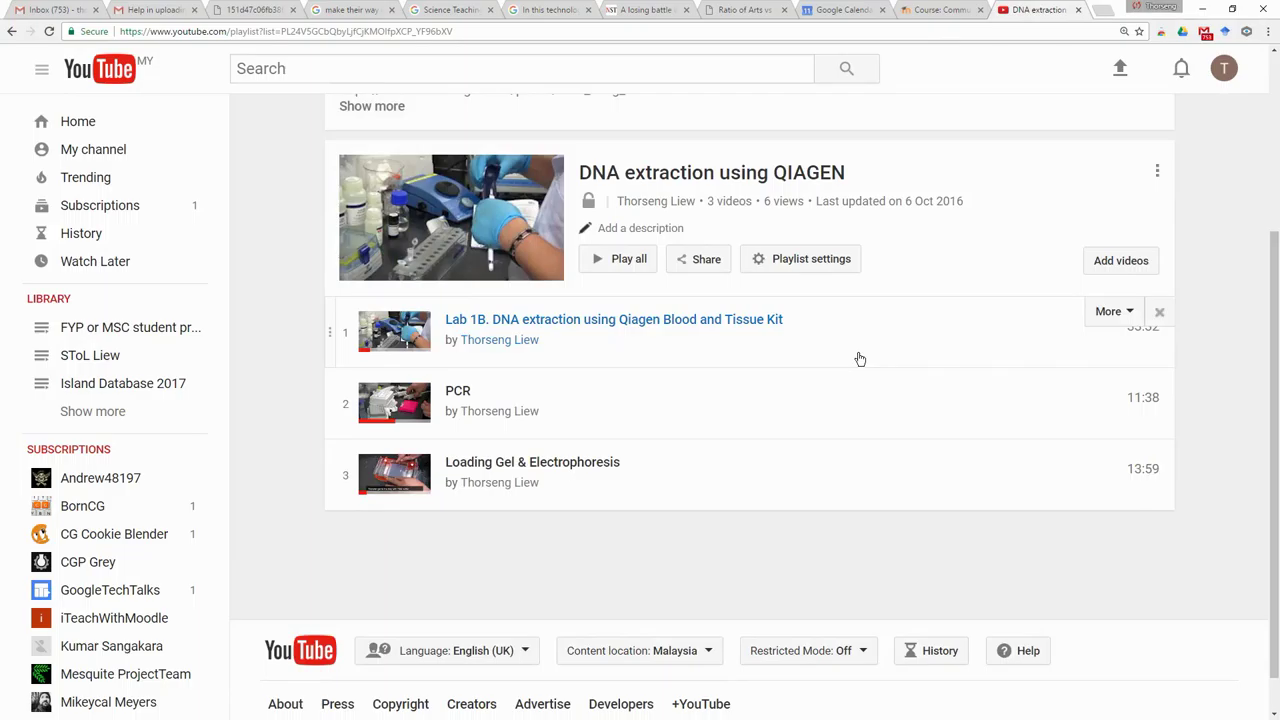
# - Glance at the SmartUMS course page, revisit the Lab 1B video, then return to SmartUMS
pyautogui.click(928, 12)
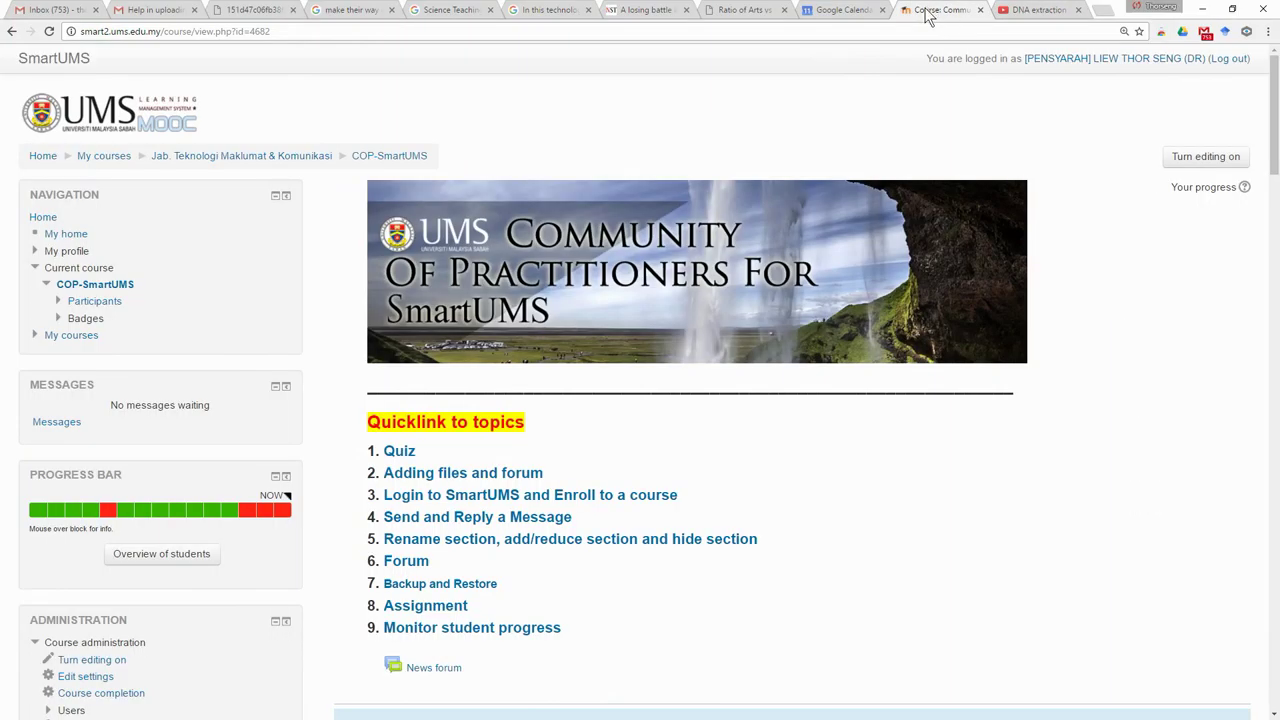
pyautogui.scroll(-2, 1075, 350)
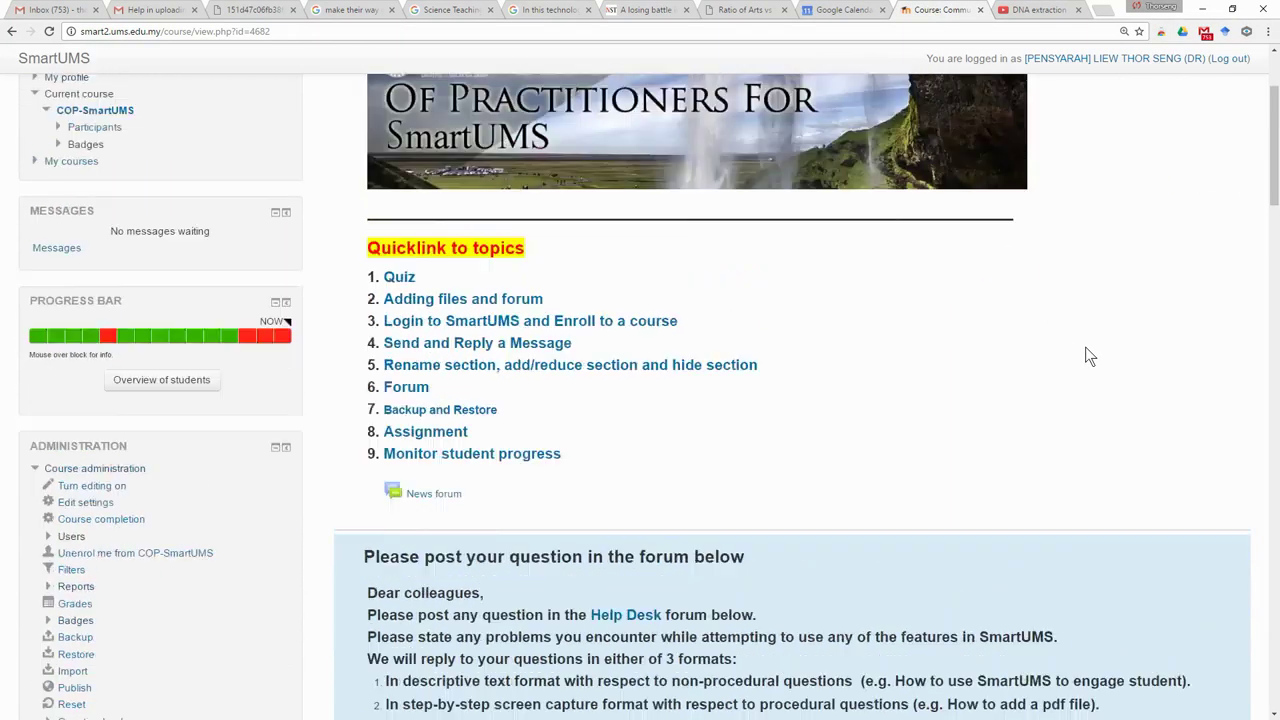
pyautogui.scroll(3, 1090, 357)
pyautogui.click(1035, 10)
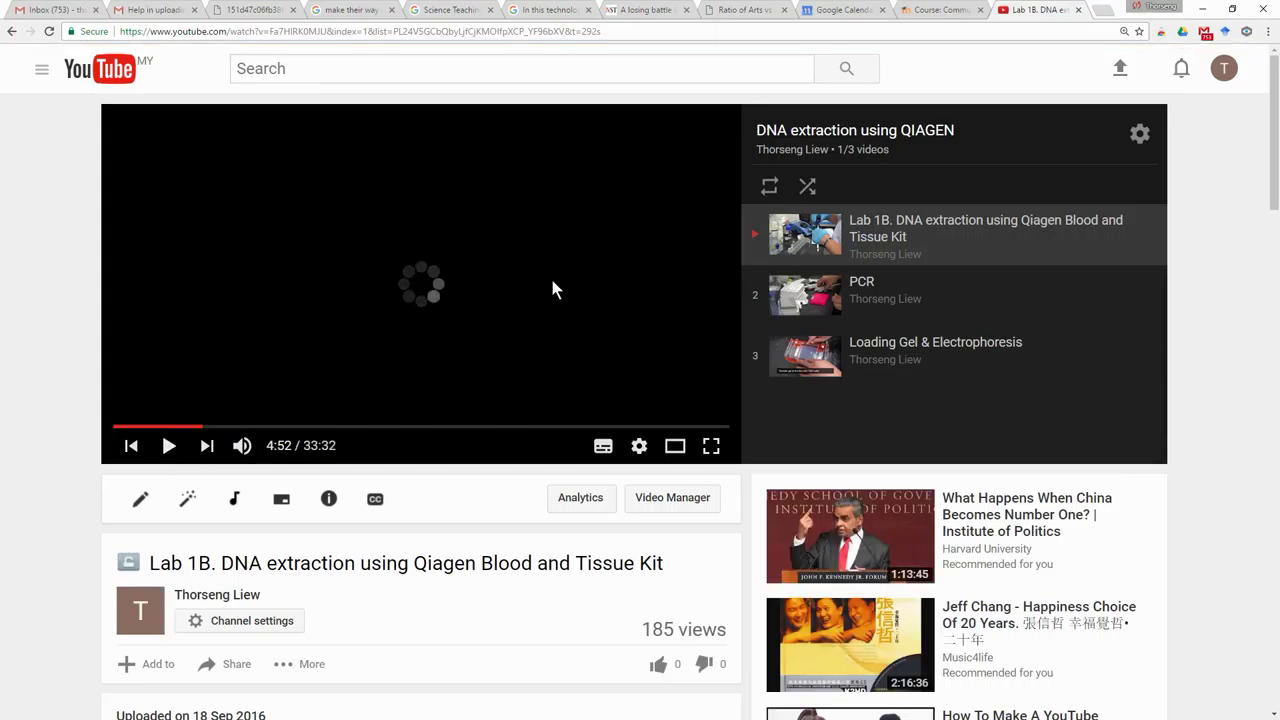
pyautogui.scroll(-1, 464, 416)
pyautogui.scroll(-2, 462, 416)
pyautogui.scroll(2, 424, 445)
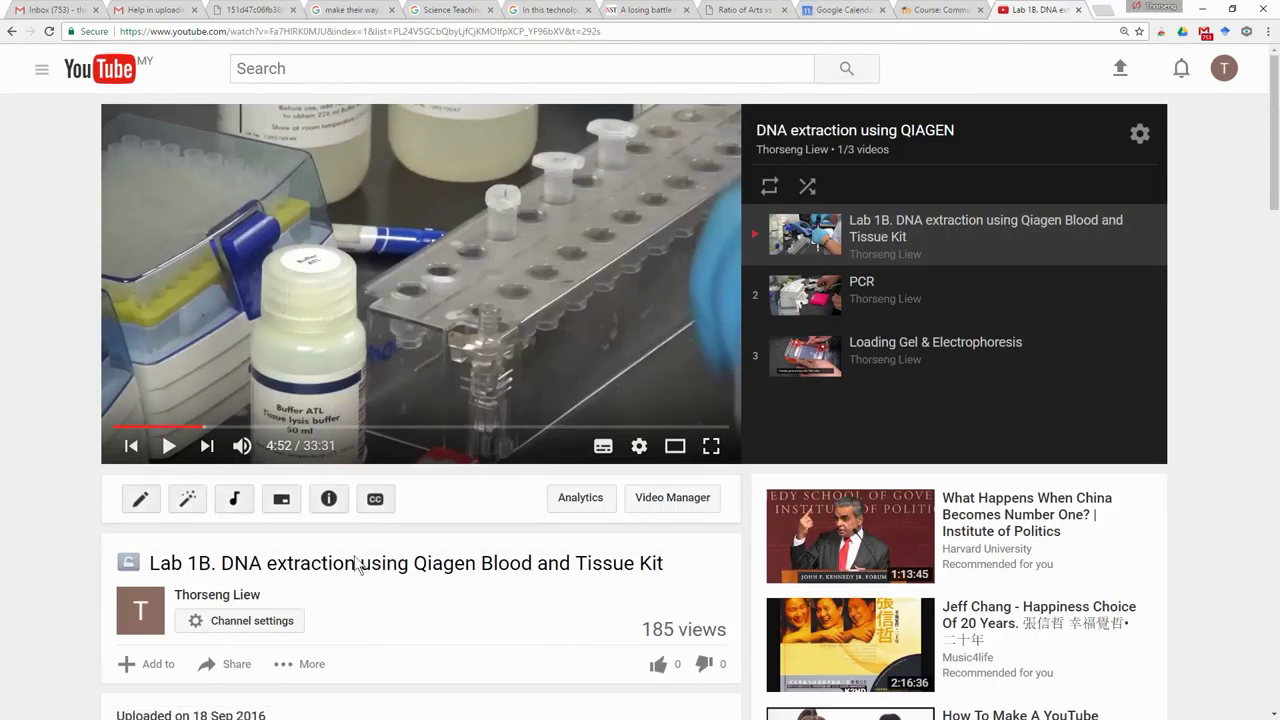
pyautogui.click(930, 10)
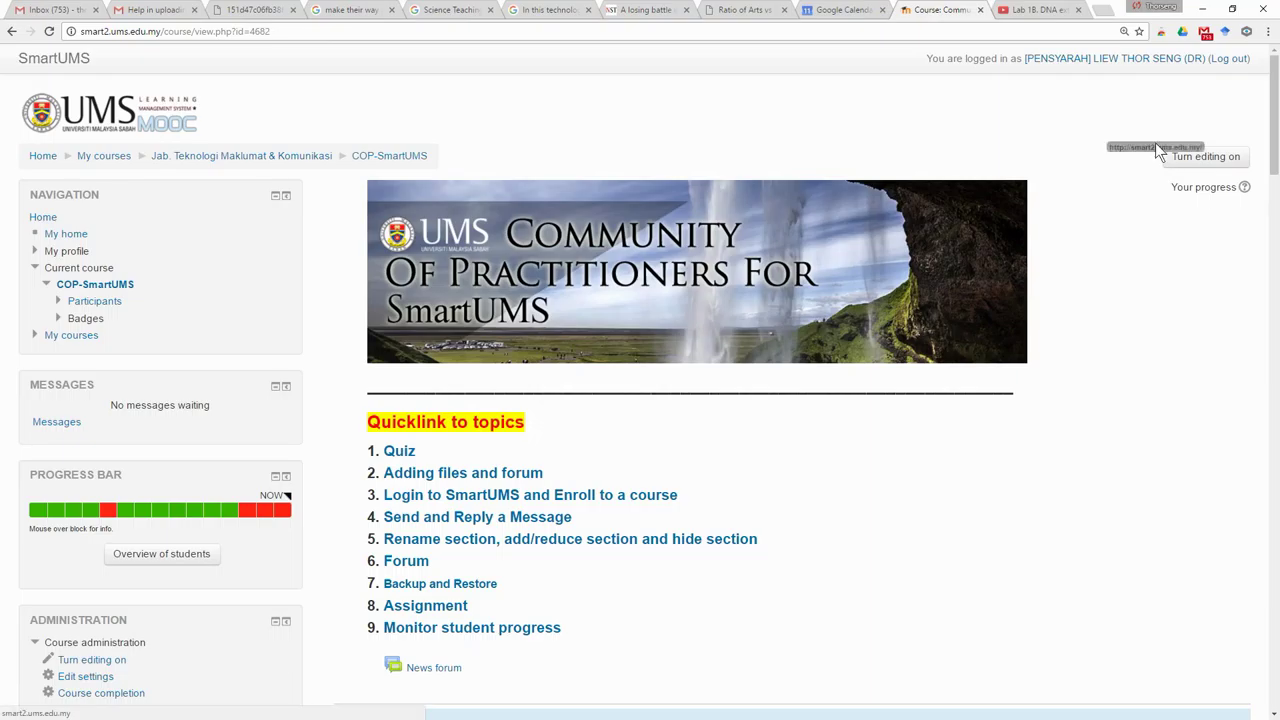
# - Switch the COP-SmartUMS course page into editing mode with 'Turn editing on'
pyautogui.click(1204, 160)
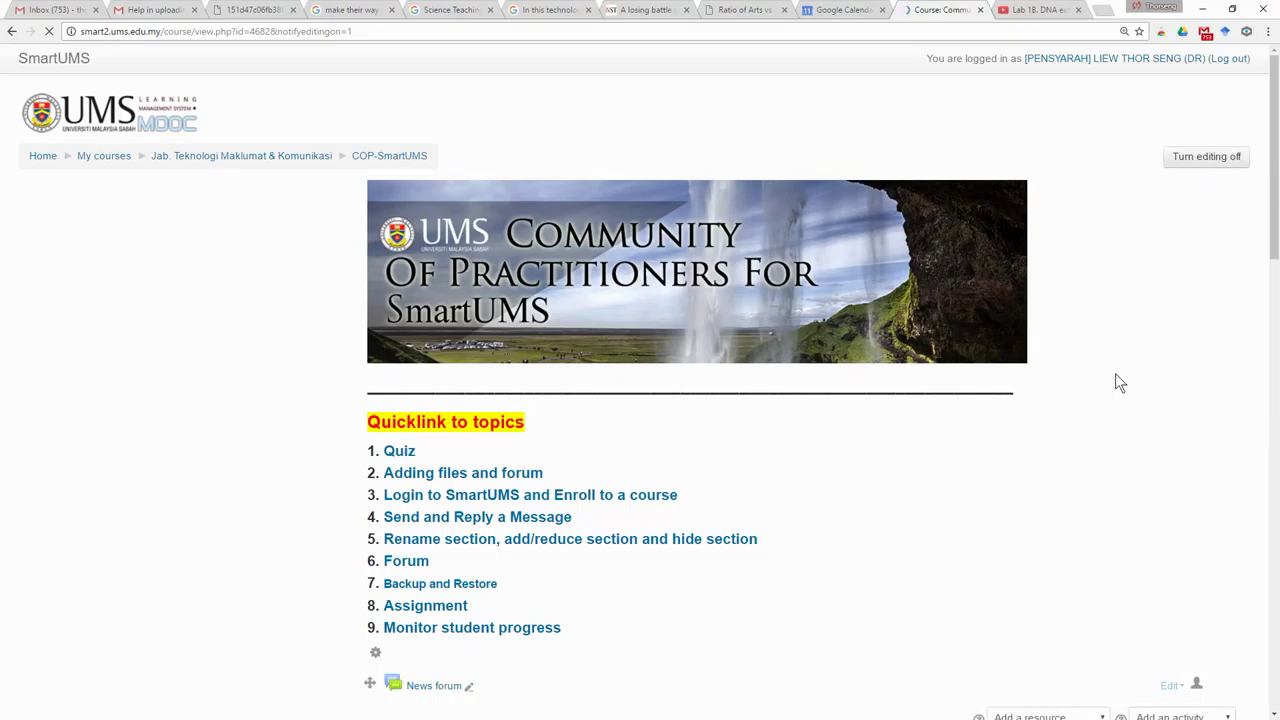
# - Scroll down to RESOURCES and open the Edit menu of 'Dasar e-Pembelajaran Negara 2.0'
pyautogui.scroll(-3, 1117, 382)
pyautogui.scroll(-1, 1115, 378)
pyautogui.scroll(-1, 1110, 366)
pyautogui.scroll(-2, 1105, 368)
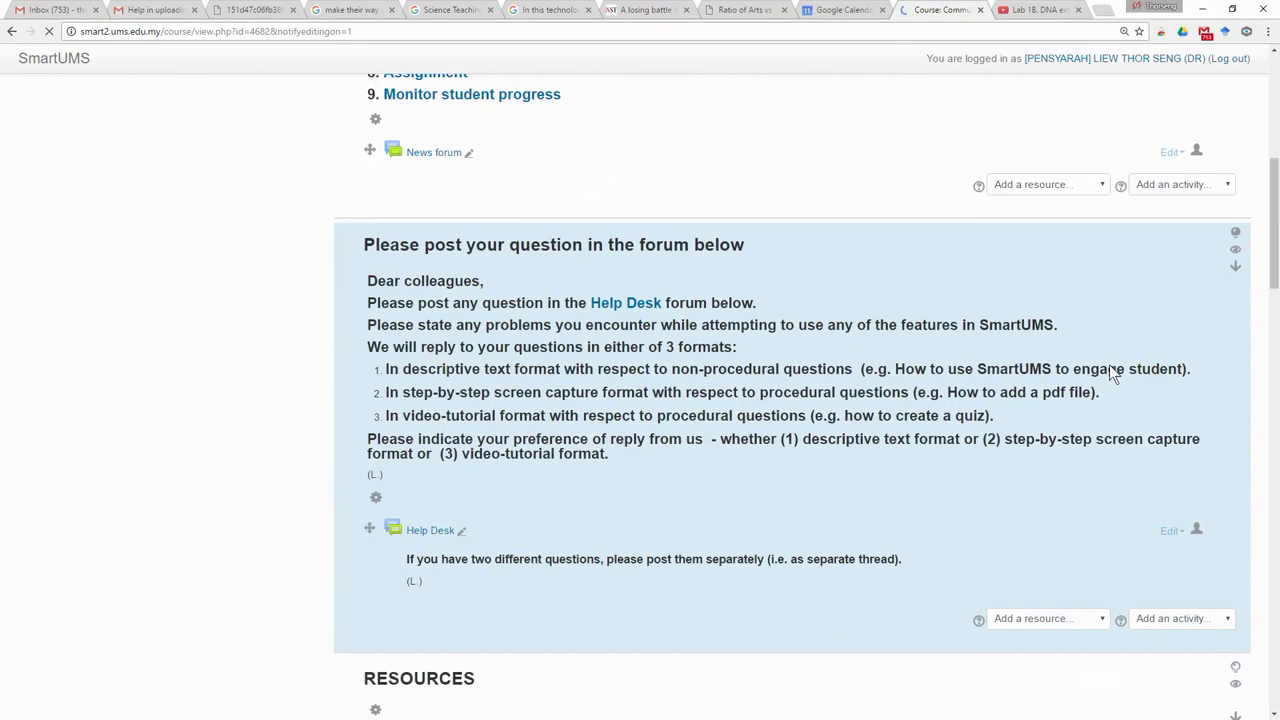
pyautogui.scroll(-2, 1090, 375)
pyautogui.scroll(-2, 800, 491)
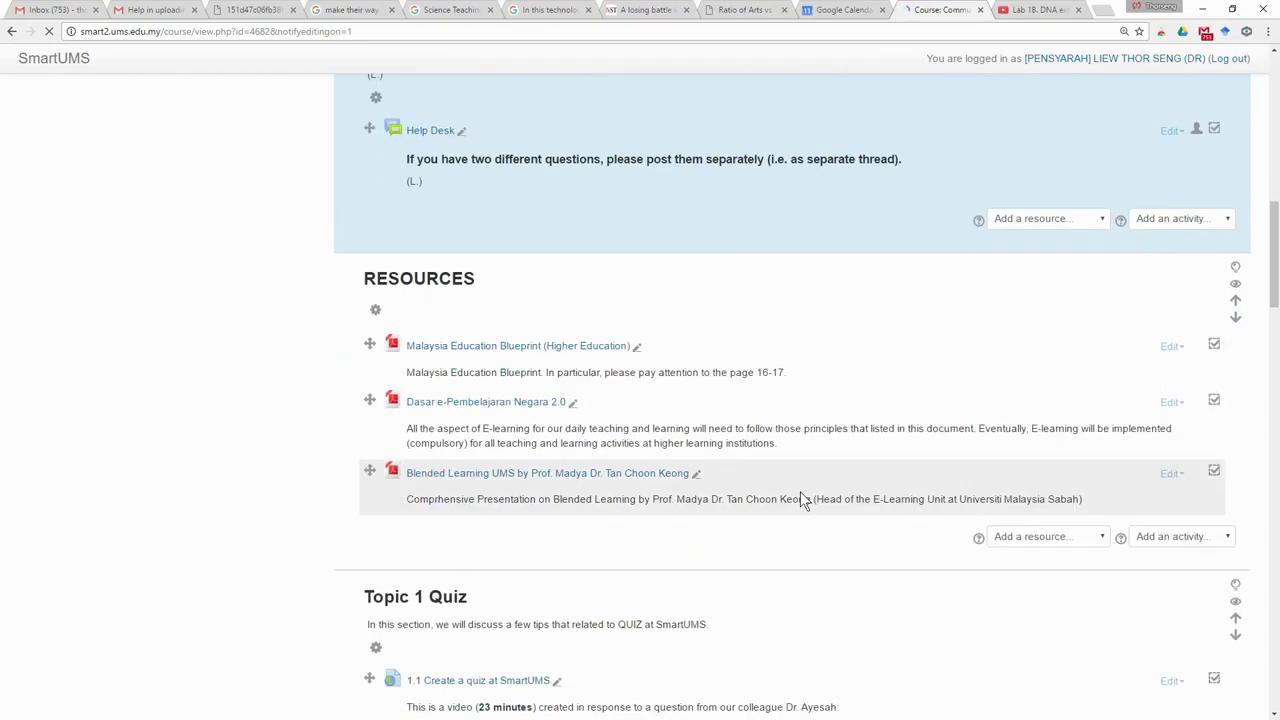
pyautogui.scroll(3, 800, 491)
pyautogui.scroll(-2, 800, 491)
pyautogui.scroll(-3, 443, 331)
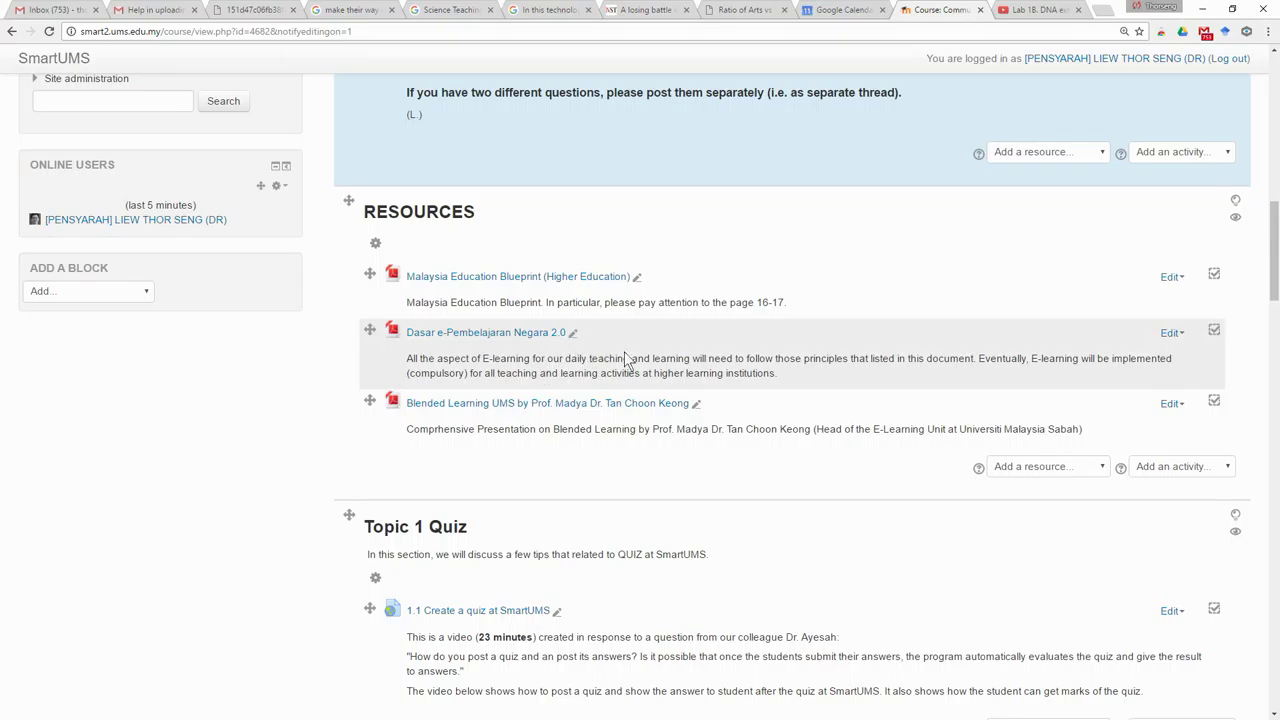
pyautogui.scroll(-1, 640, 421)
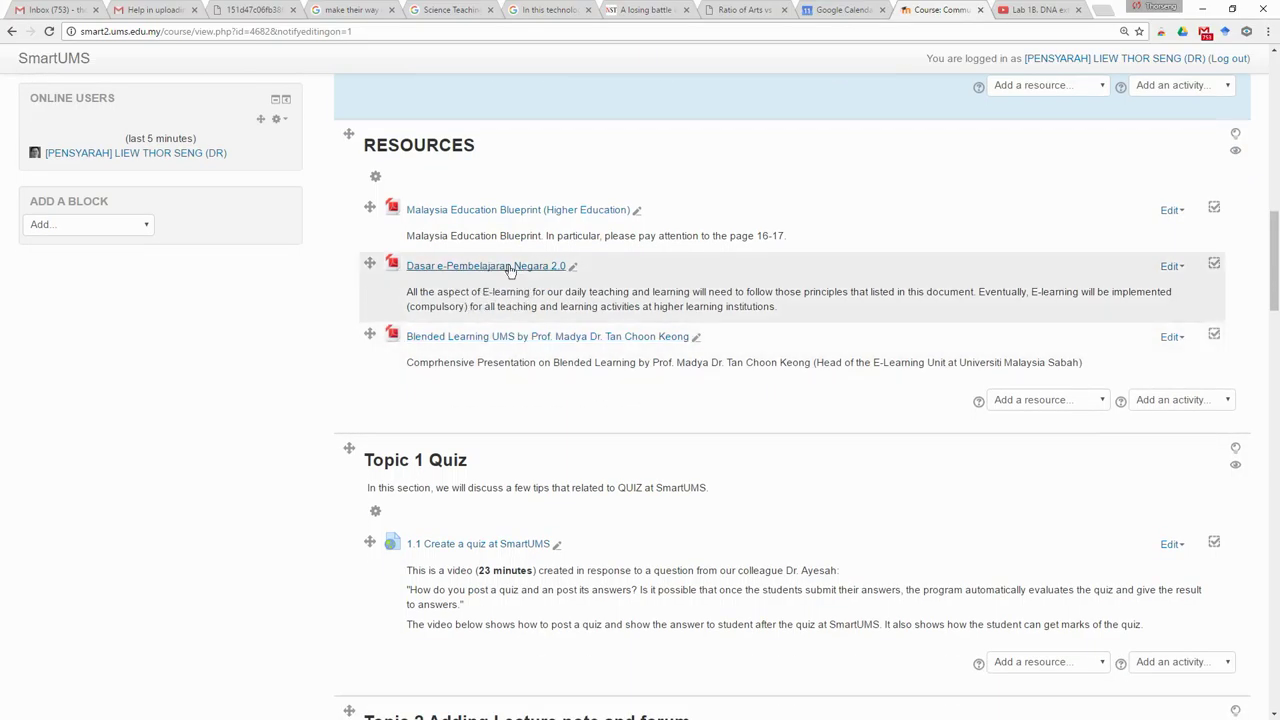
pyautogui.scroll(-1, 537, 270)
pyautogui.scroll(-3, 510, 340)
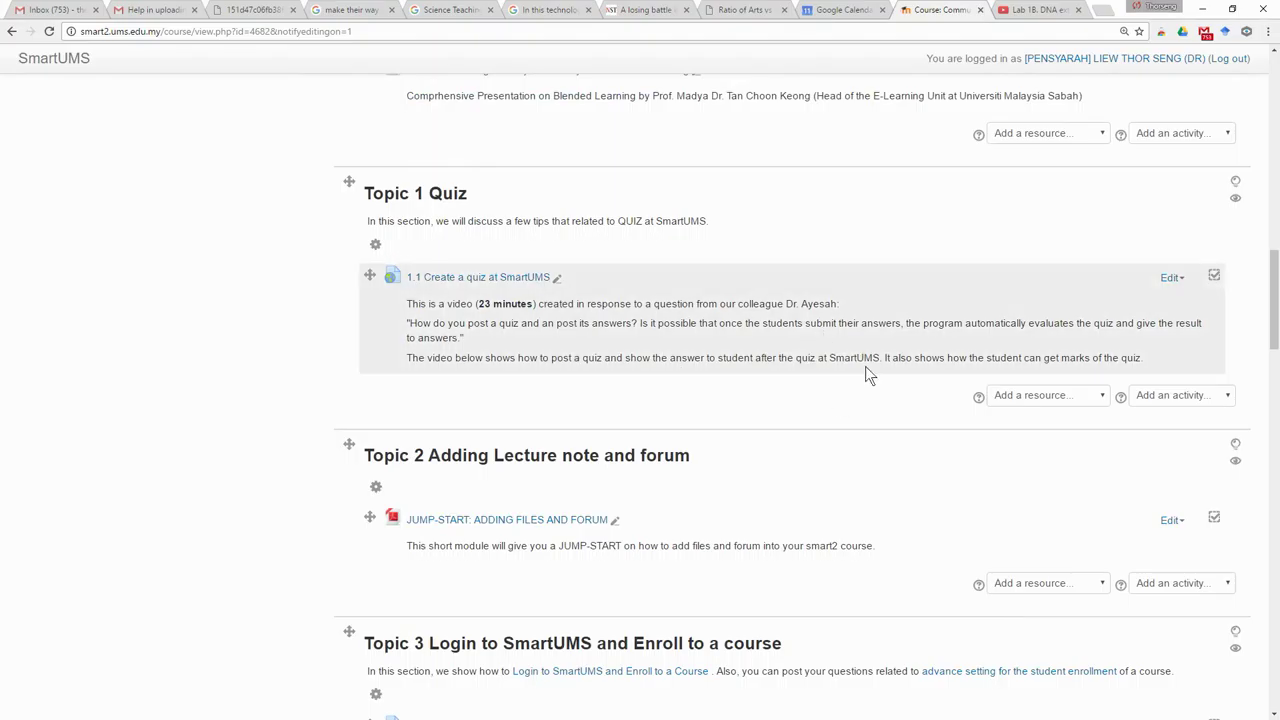
pyautogui.scroll(4, 866, 370)
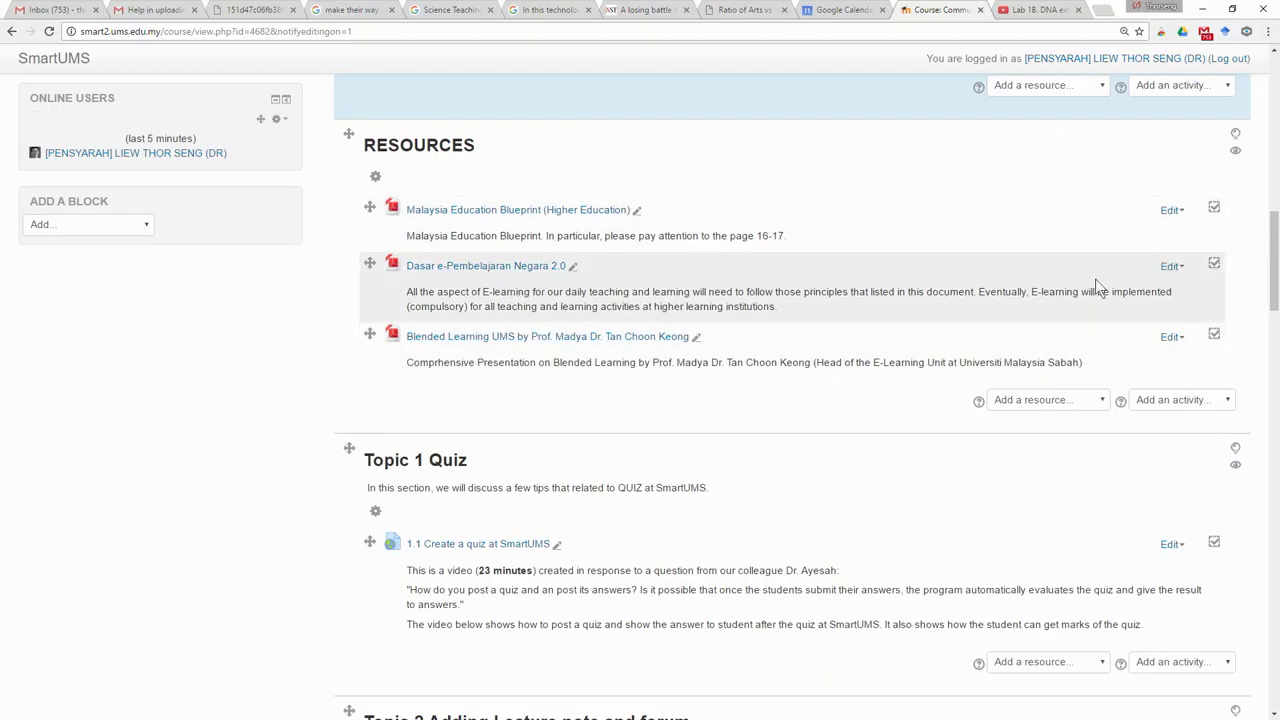
pyautogui.click(1168, 268)
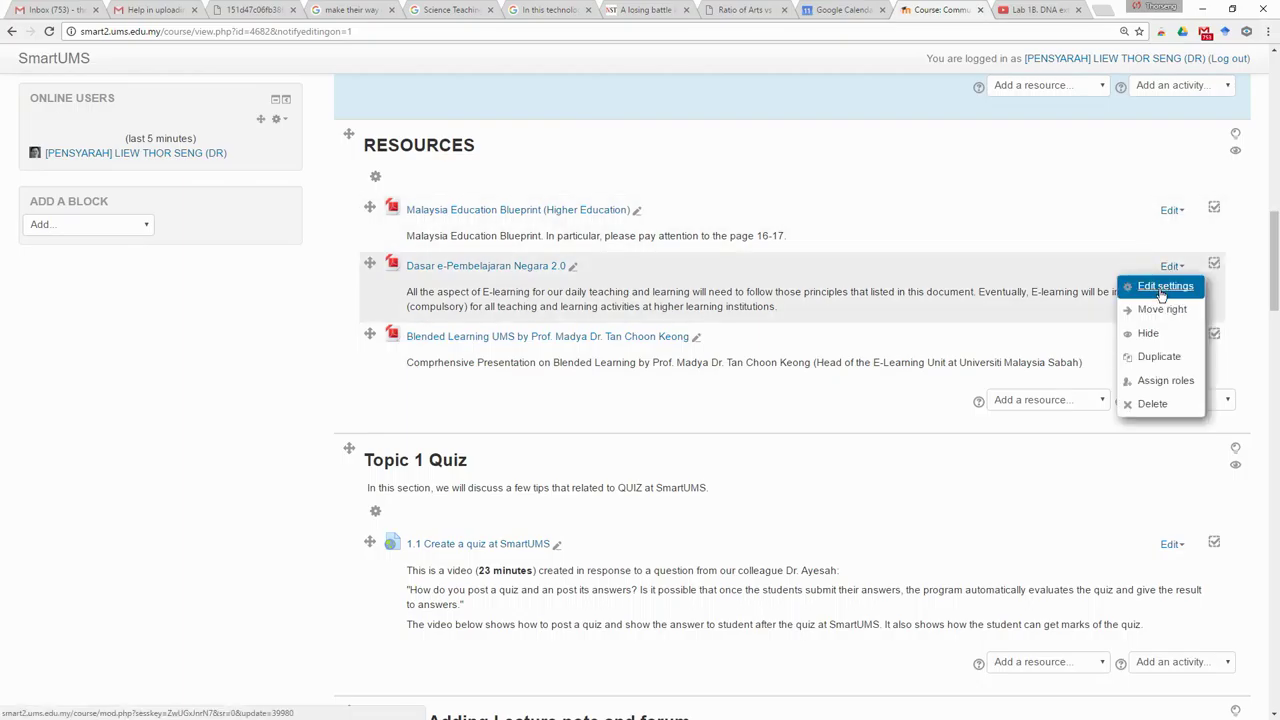
# - Open the Dasar resource's Edit settings form, then return to the YouTube Lab 1B video
pyautogui.click(1161, 288)
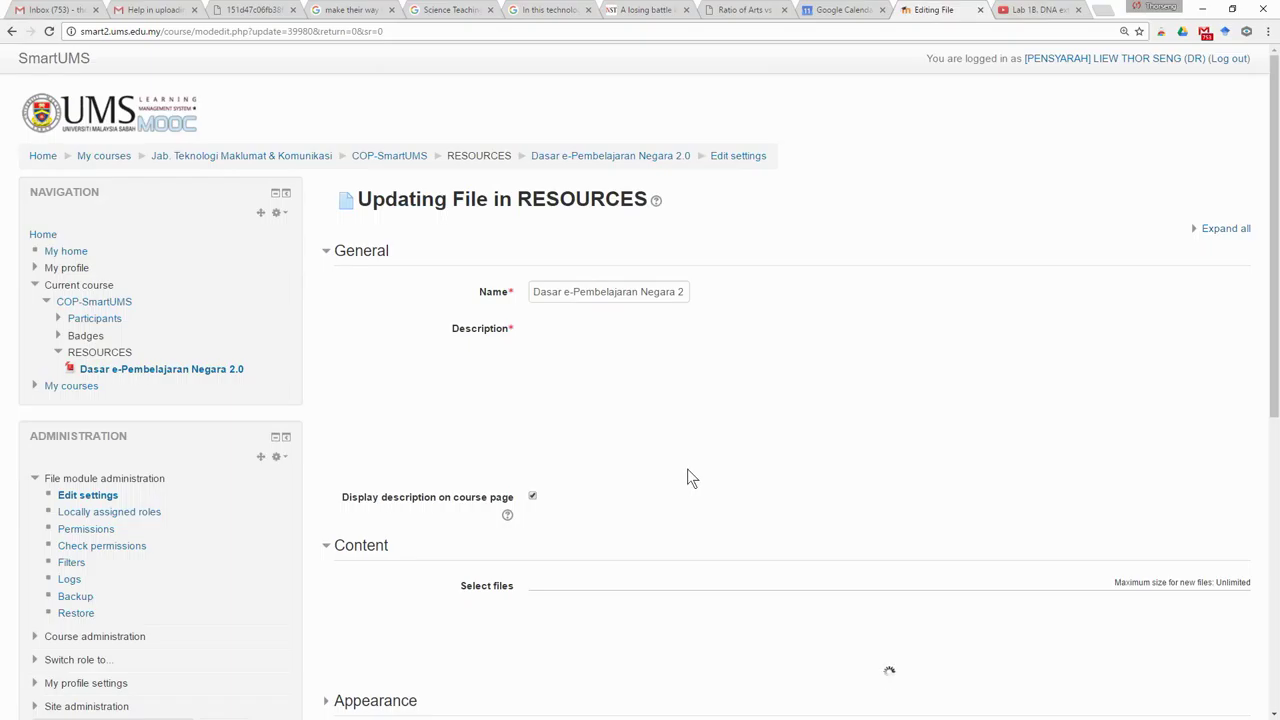
pyautogui.moveTo(695, 472); pyautogui.dragTo(878, 512)
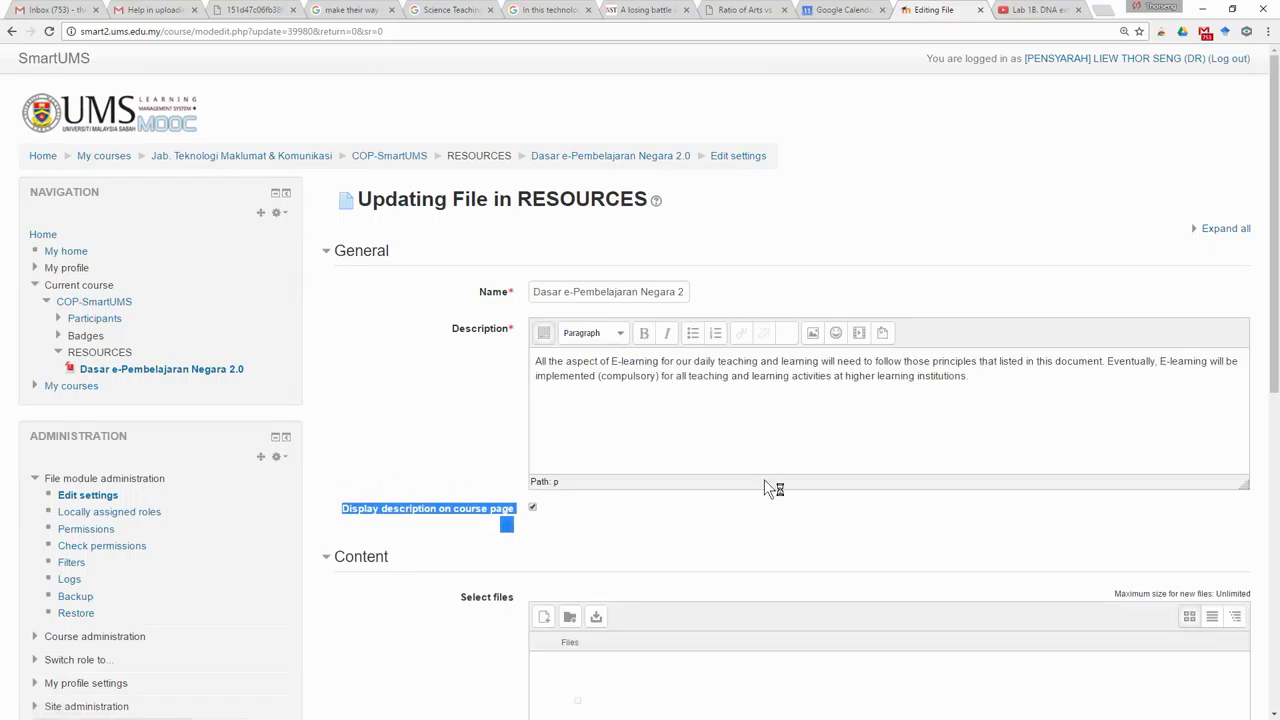
pyautogui.click(1030, 12)
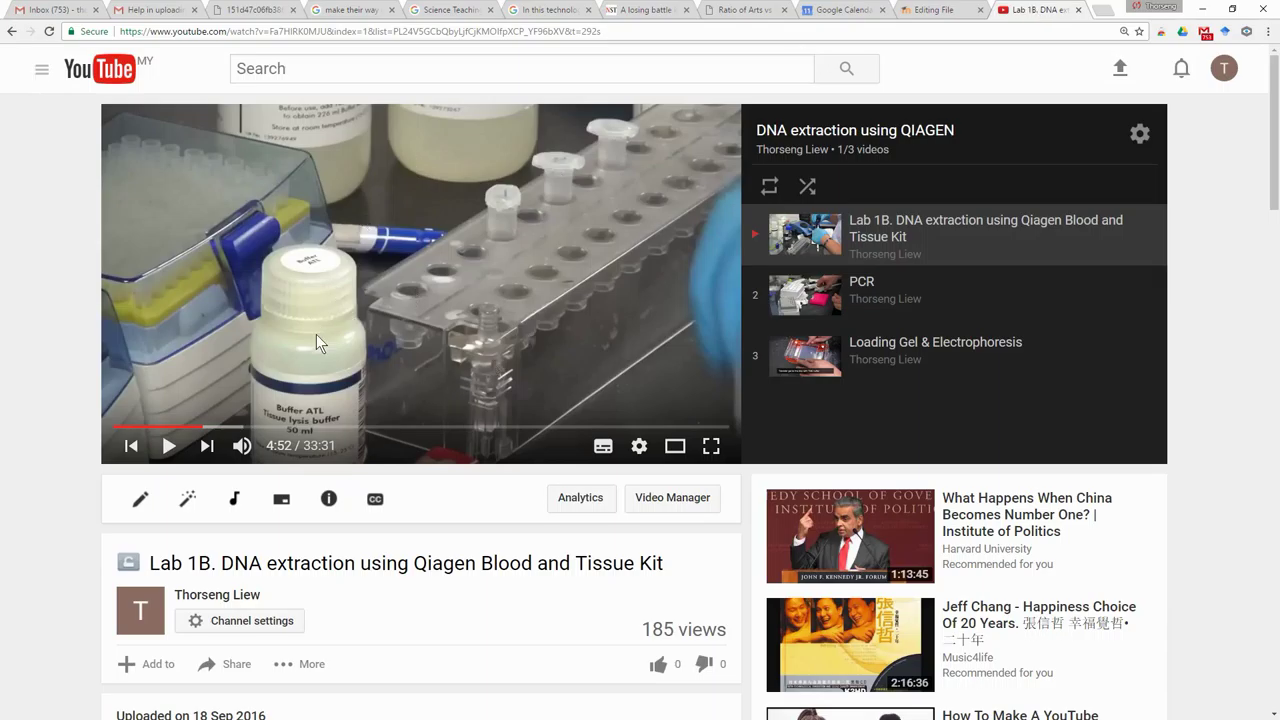
# - Show the Lab 1B video's embed code without the playlist and select the whole iframe
pyautogui.scroll(-4, 316, 334)
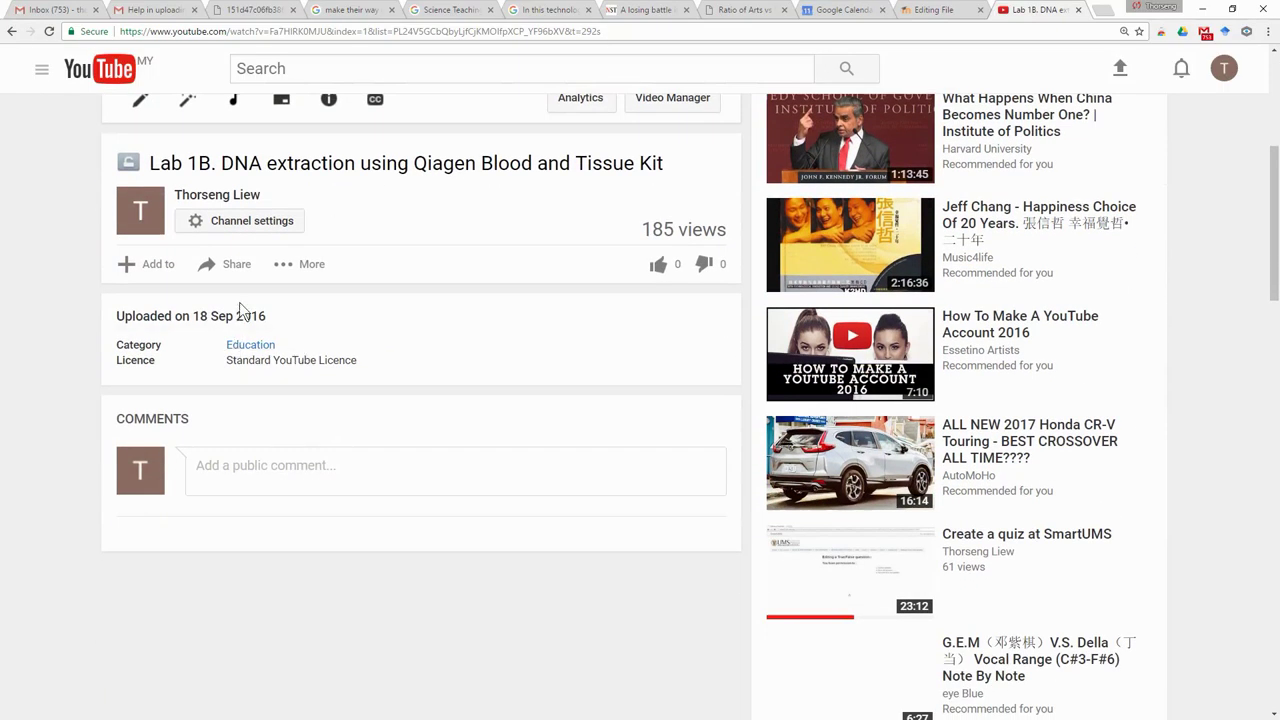
pyautogui.click(237, 268)
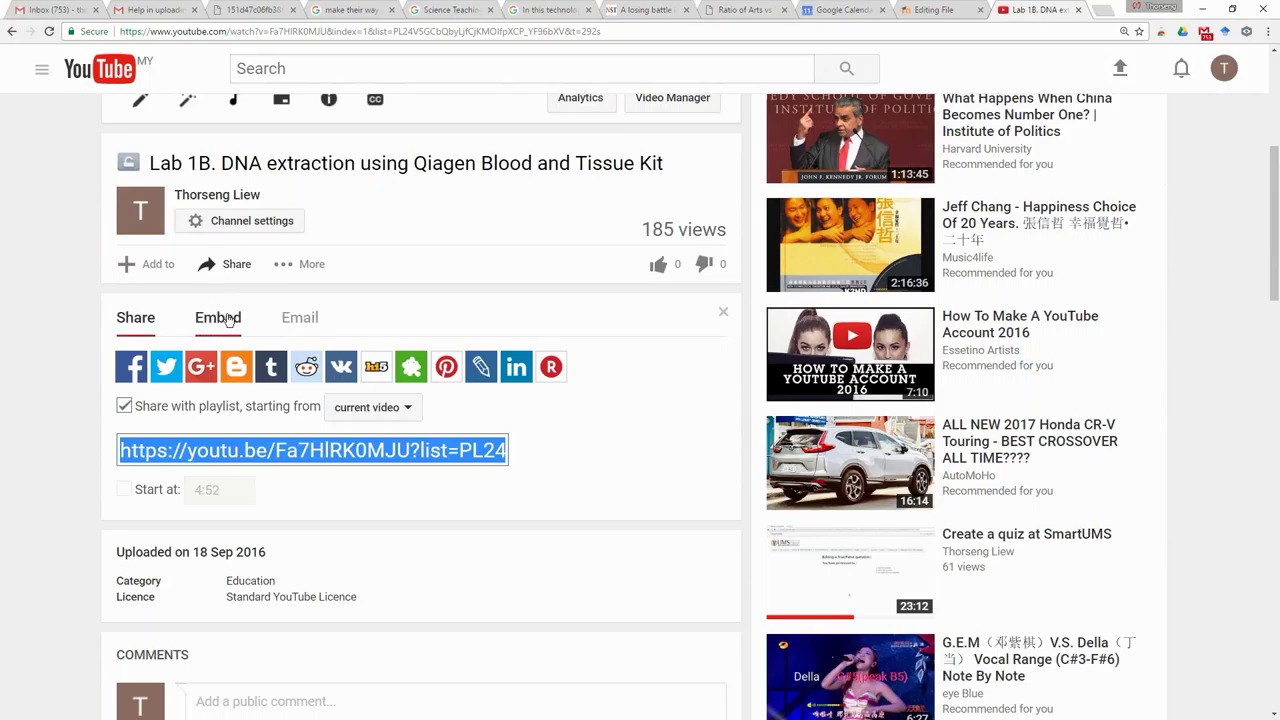
pyautogui.click(229, 318)
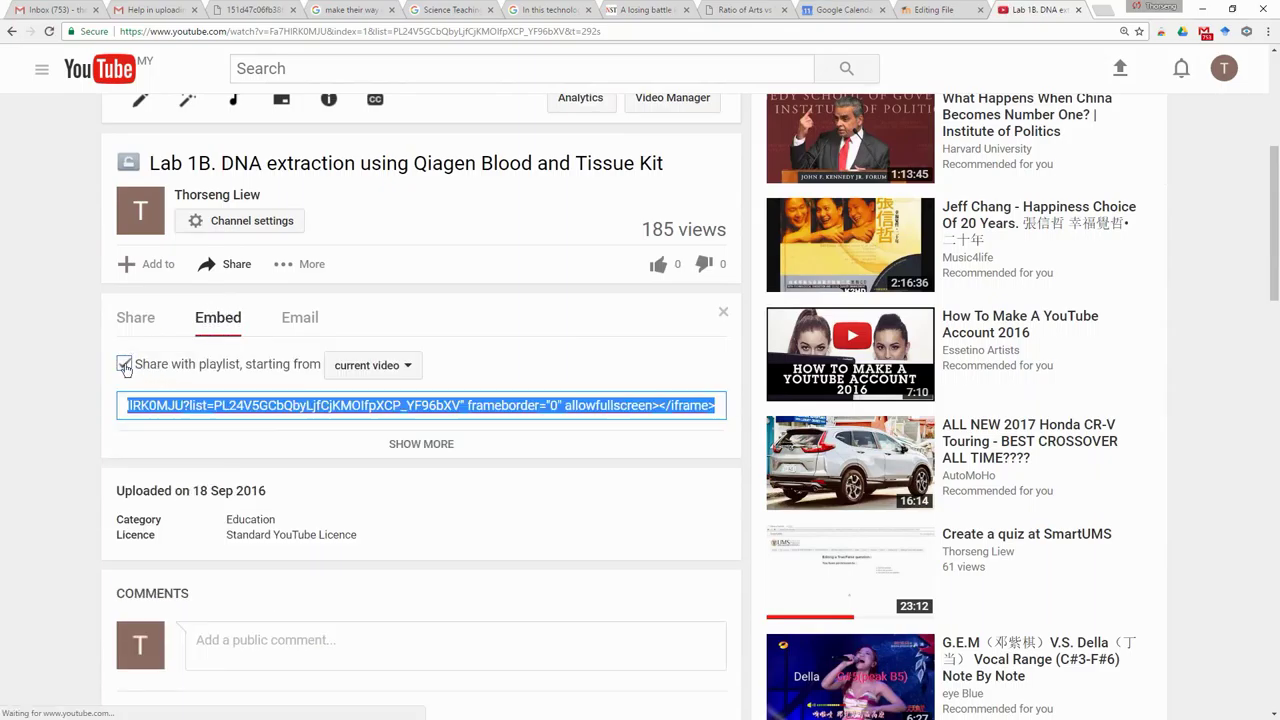
pyautogui.click(124, 366)
pyautogui.click(129, 413)
pyautogui.moveTo(123, 410)
pyautogui.mouseDown()
pyautogui.moveTo(728, 440)
pyautogui.moveTo(717, 449)
pyautogui.mouseUp()
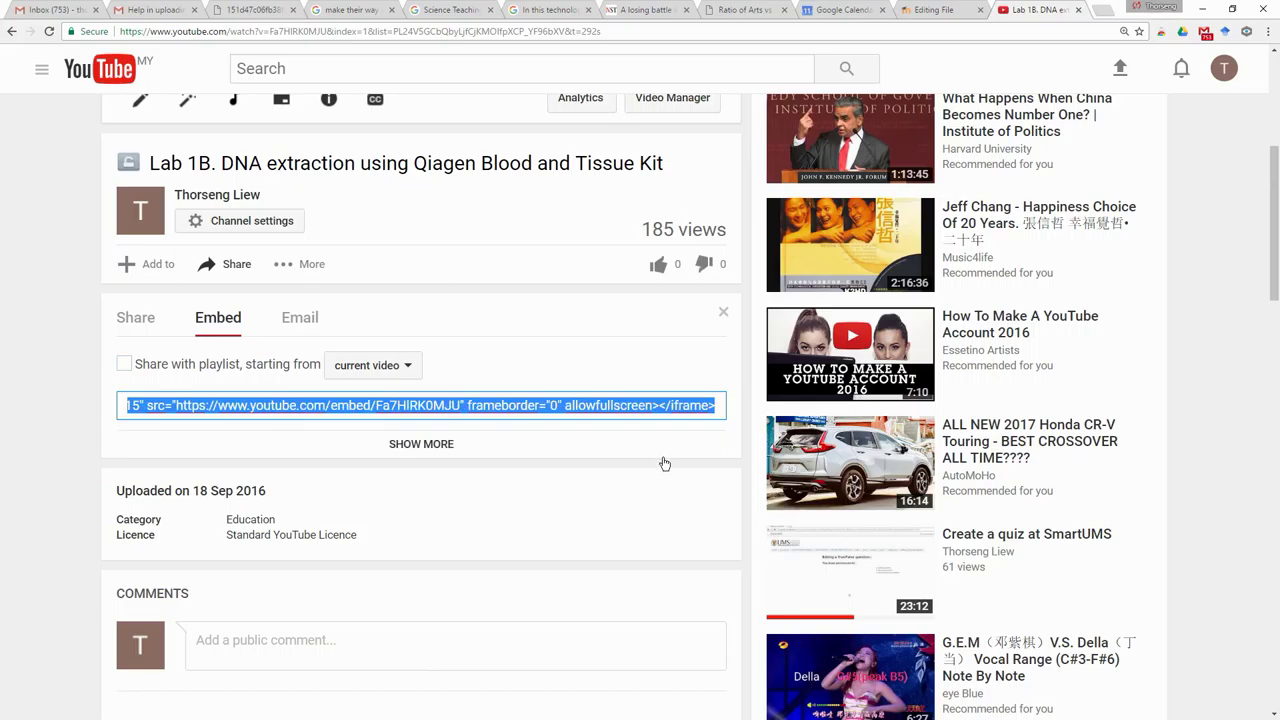
# - Back in the Dasar edit form, place the cursor after the description and expand the editor toolbar
pyautogui.click(928, 10)
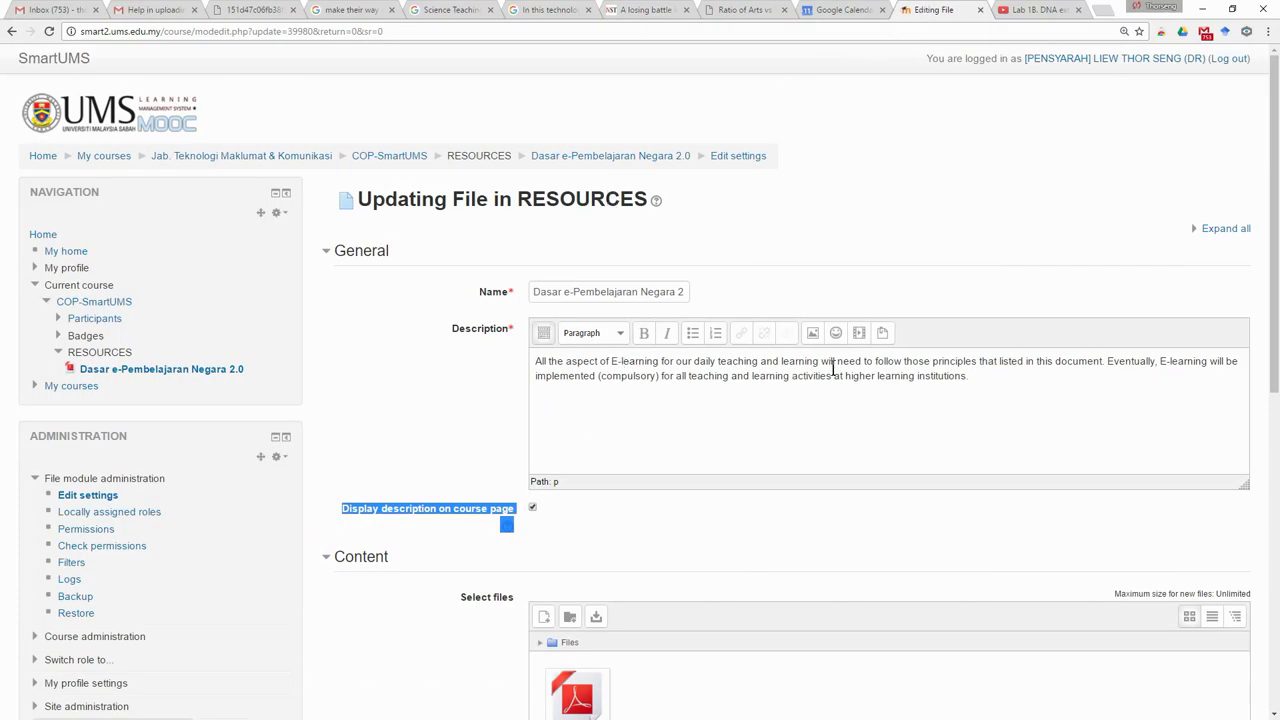
pyautogui.click(971, 378)
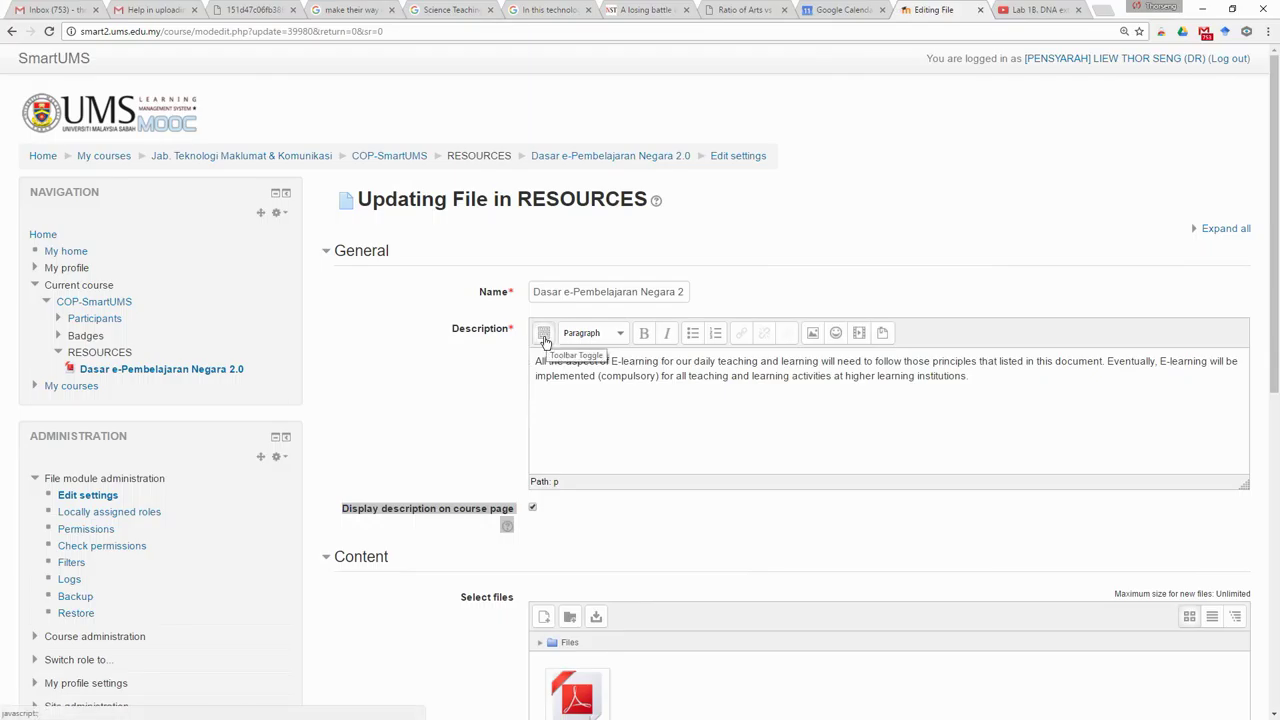
pyautogui.click(544, 334)
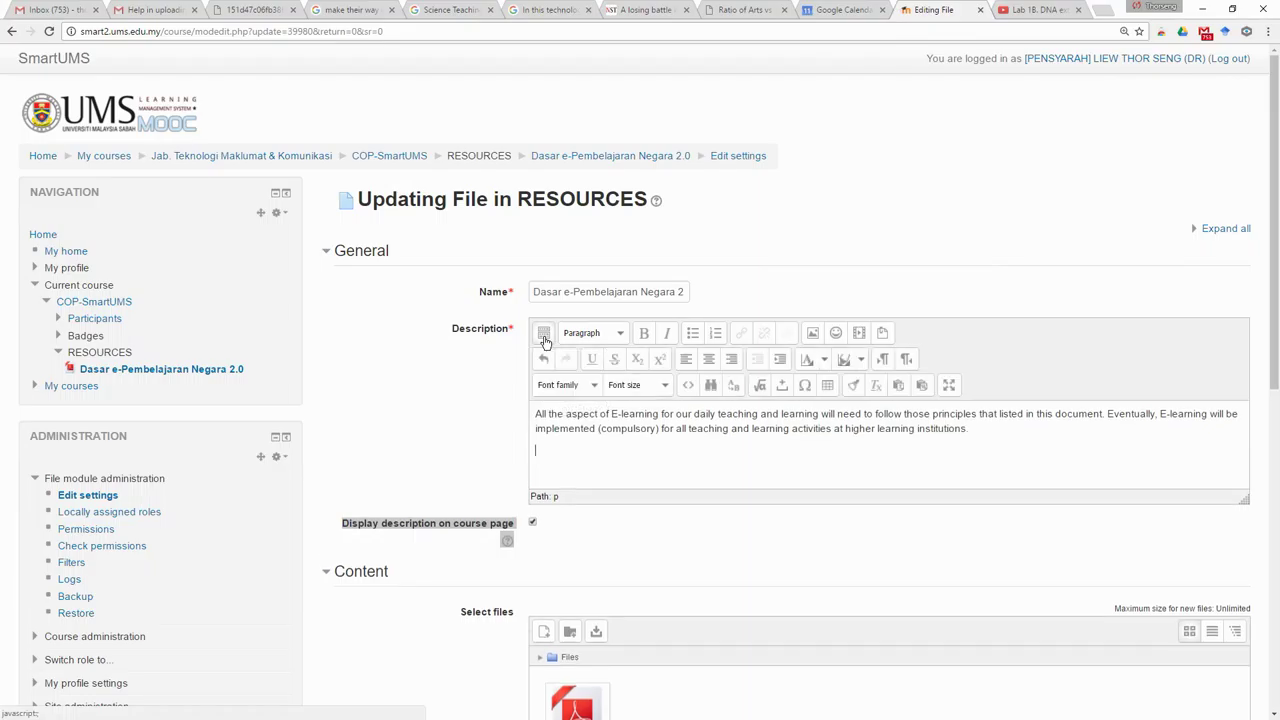
# - Paste the YouTube iframe code on a new line in the description's HTML source and apply it
pyautogui.click(690, 388)
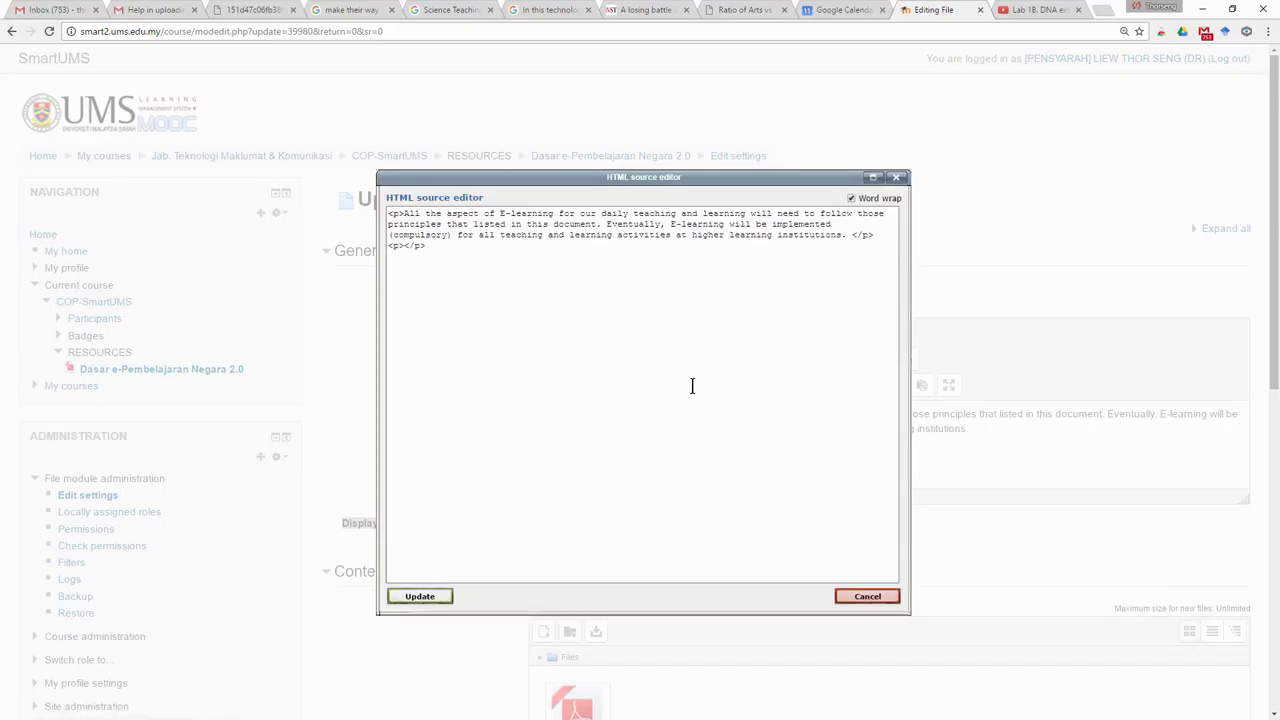
pyautogui.click(488, 264)
pyautogui.press('Return')
pyautogui.write('<iframe width="560" height="315" src="https://www.youtube.com/embed/Fa7H1RK0MJU" frameborder="0" allowfullscreen></iframe>')
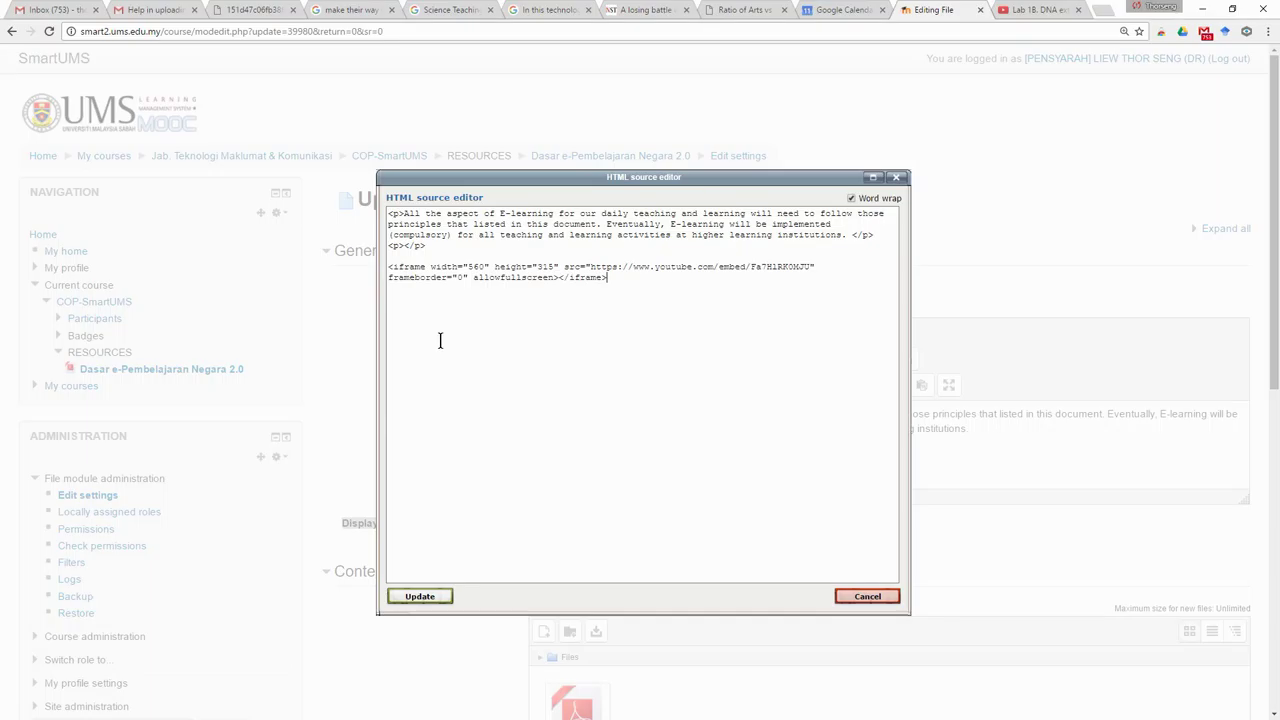
pyautogui.moveTo(614, 295)
pyautogui.mouseDown()
pyautogui.moveTo(351, 280)
pyautogui.moveTo(356, 262)
pyautogui.mouseUp()
pyautogui.click(1000, 9)
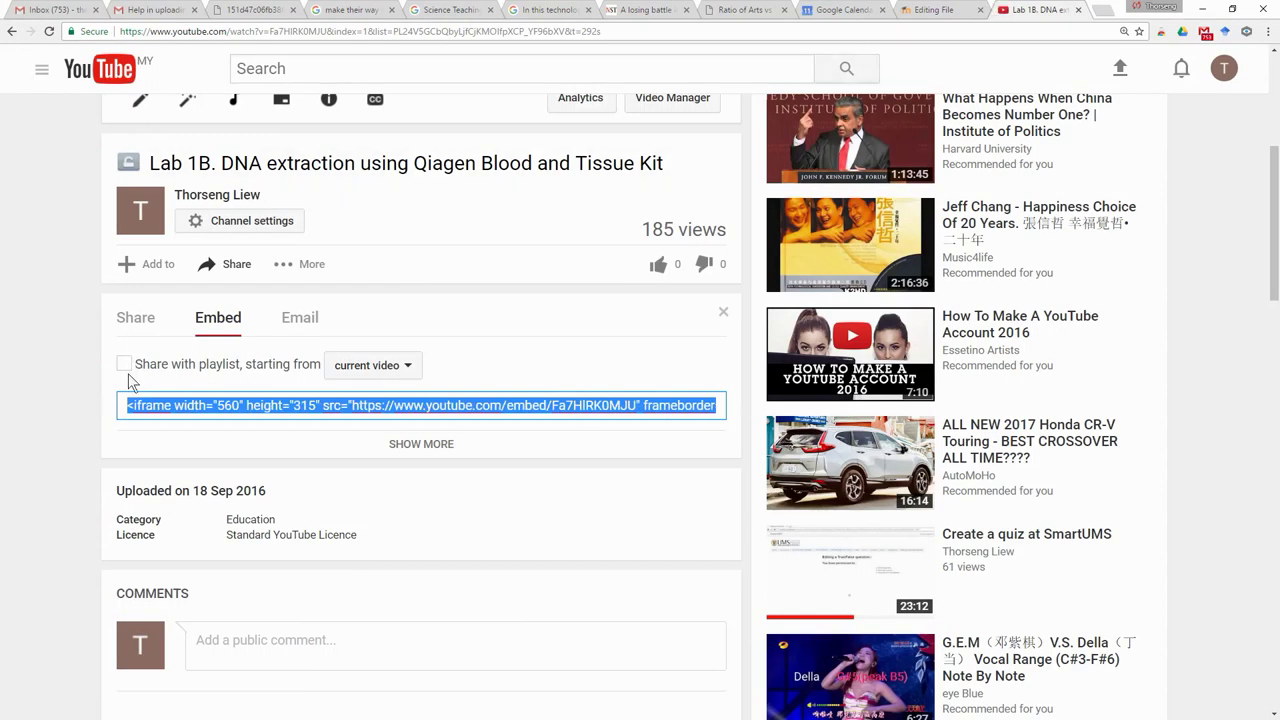
pyautogui.click(903, 10)
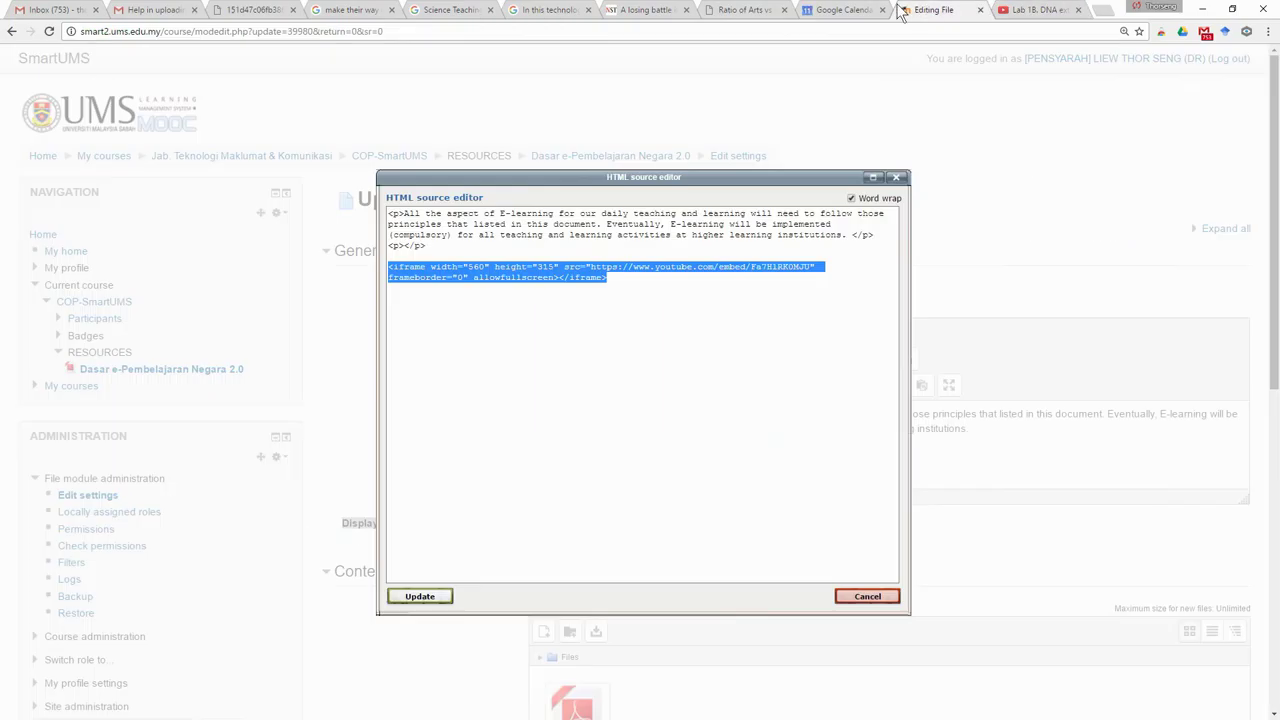
pyautogui.click(418, 598)
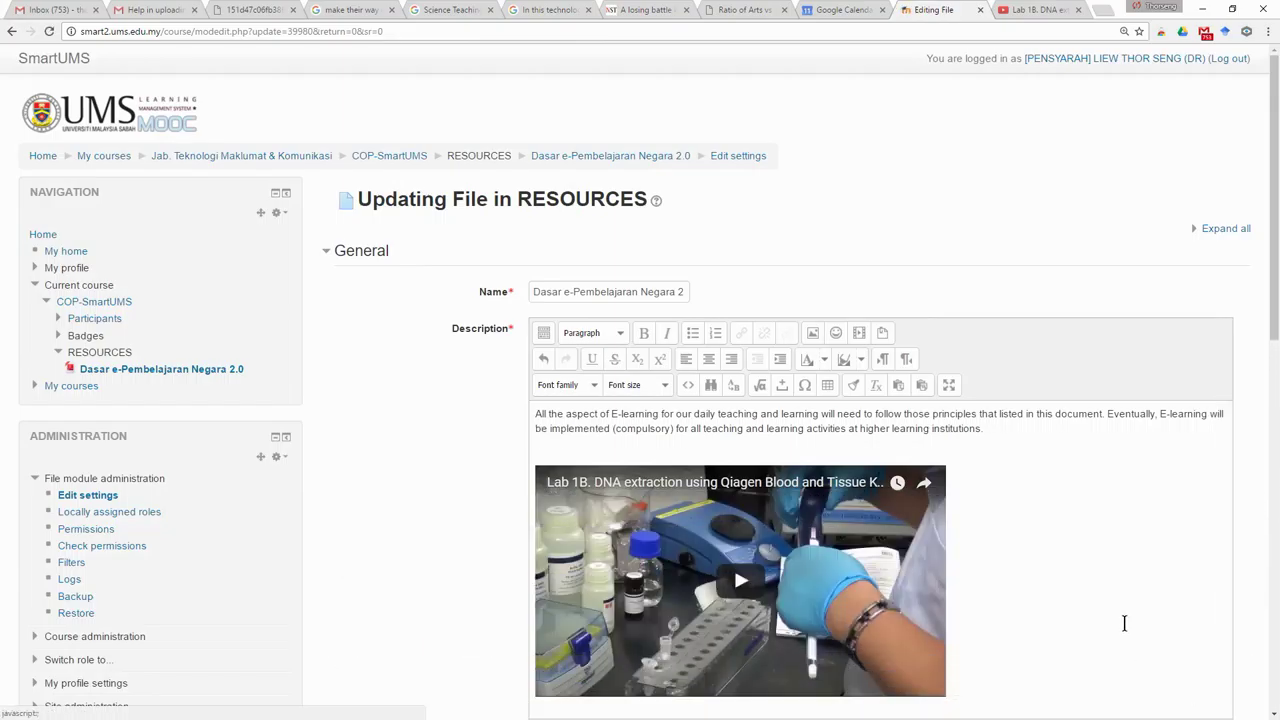
# - Save the Dasar resource with 'Save and return to course' at the bottom of the form
pyautogui.scroll(-2, 1123, 617)
pyautogui.scroll(-2, 1120, 608)
pyautogui.scroll(-4, 1014, 566)
pyautogui.scroll(-1, 1008, 571)
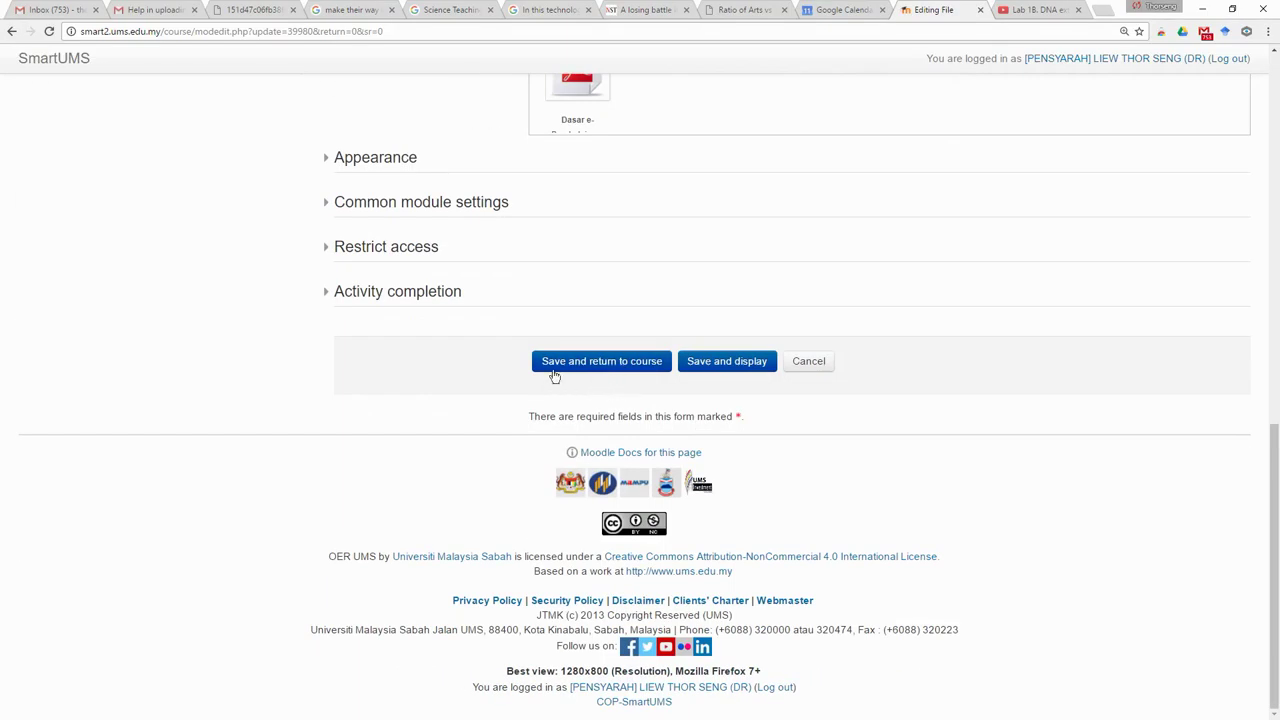
pyautogui.click(552, 372)
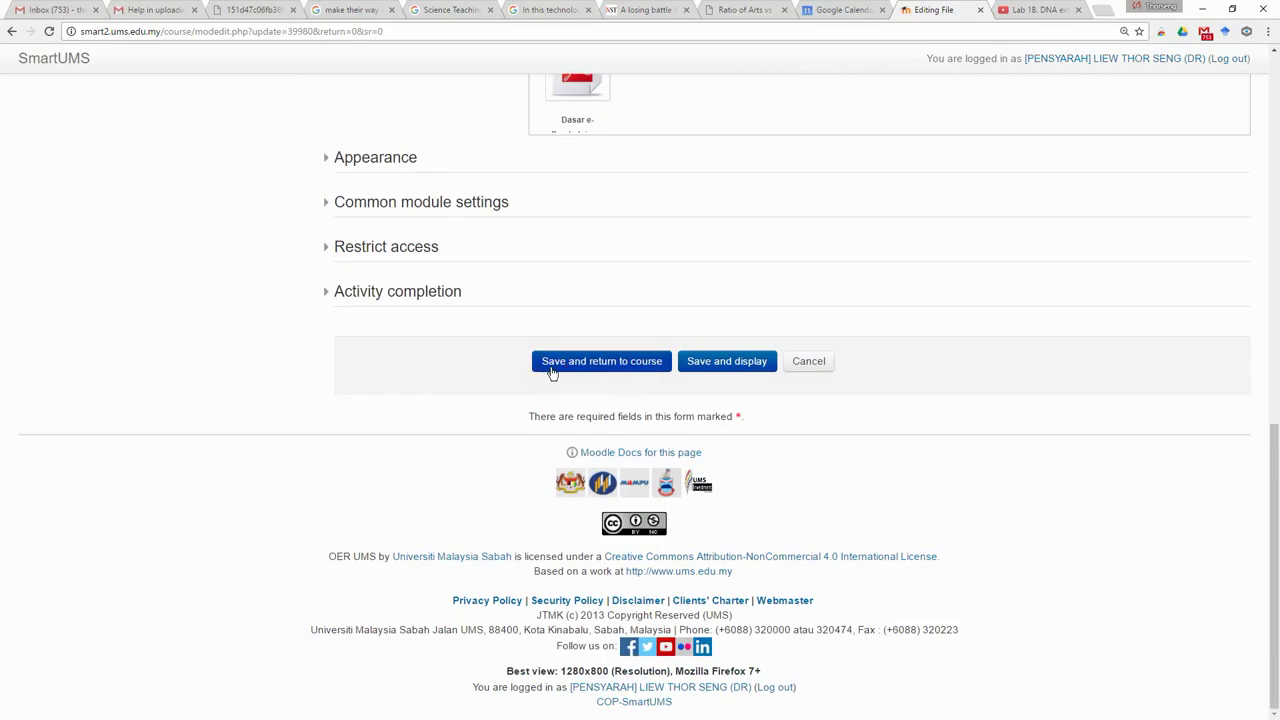
pyautogui.click(605, 365)
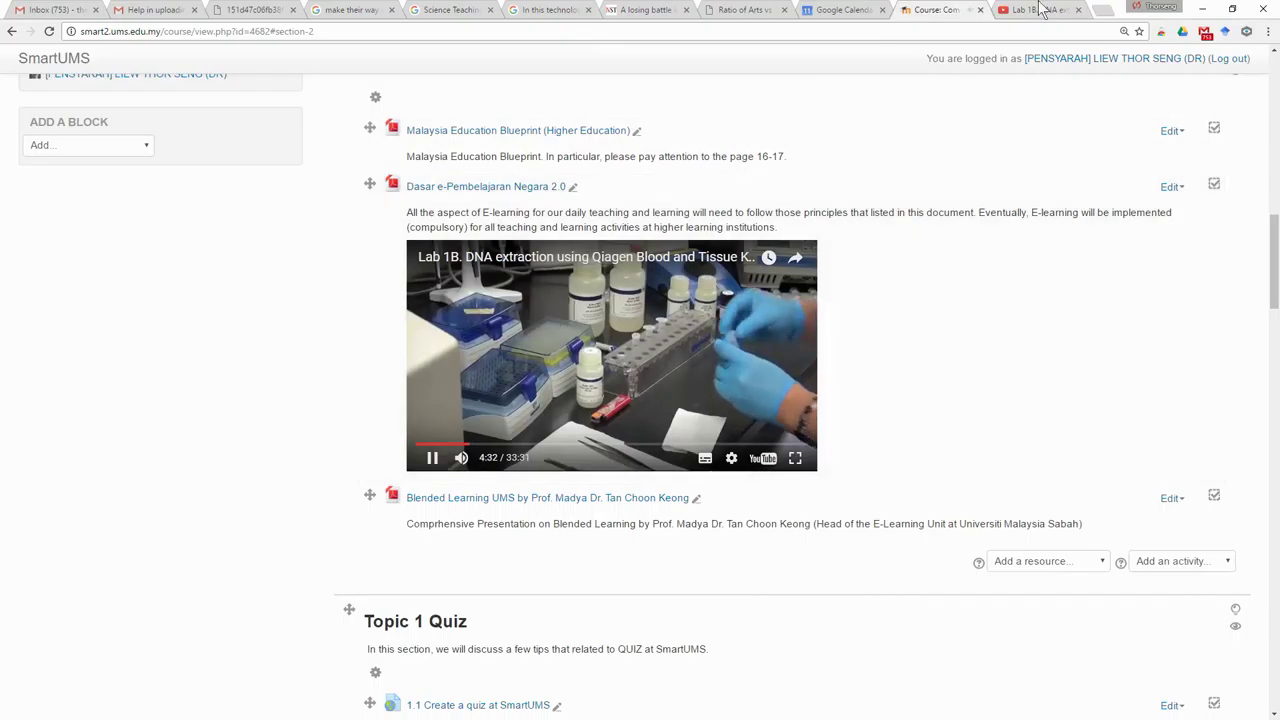
# - Pause the embedded Lab 1B video under the Dasar resource at 4:33
pyautogui.click(434, 468)
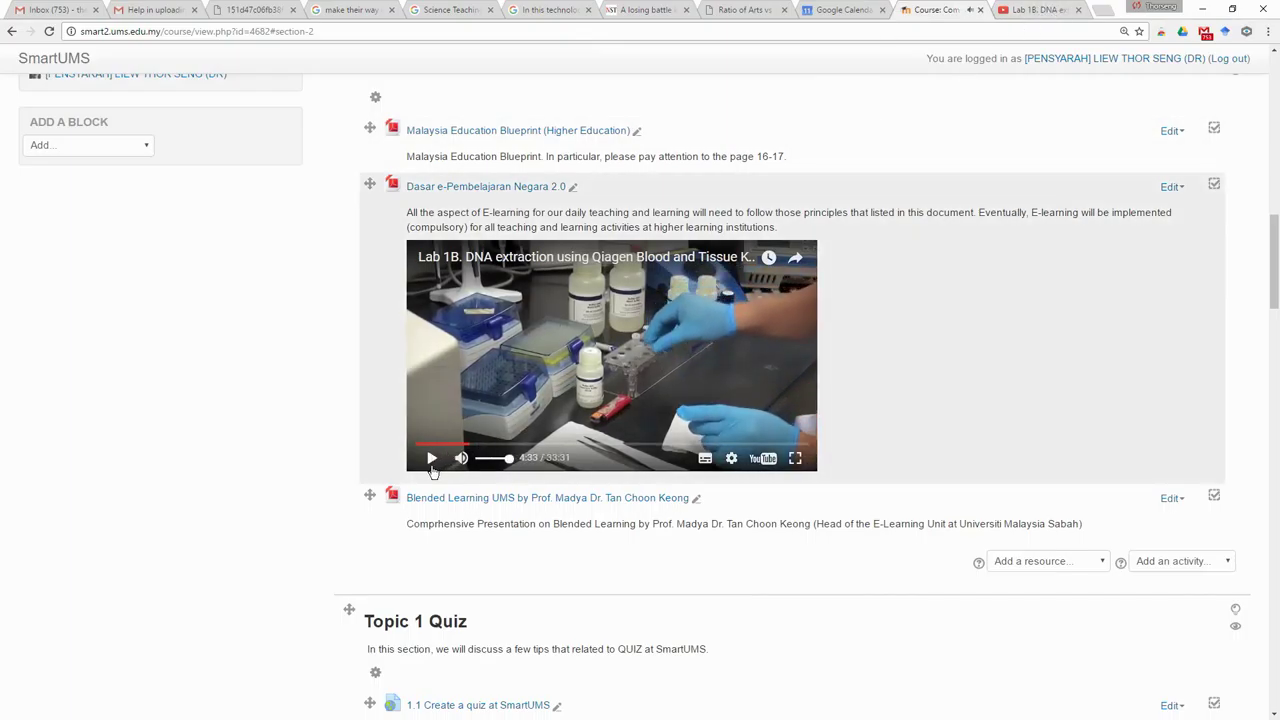